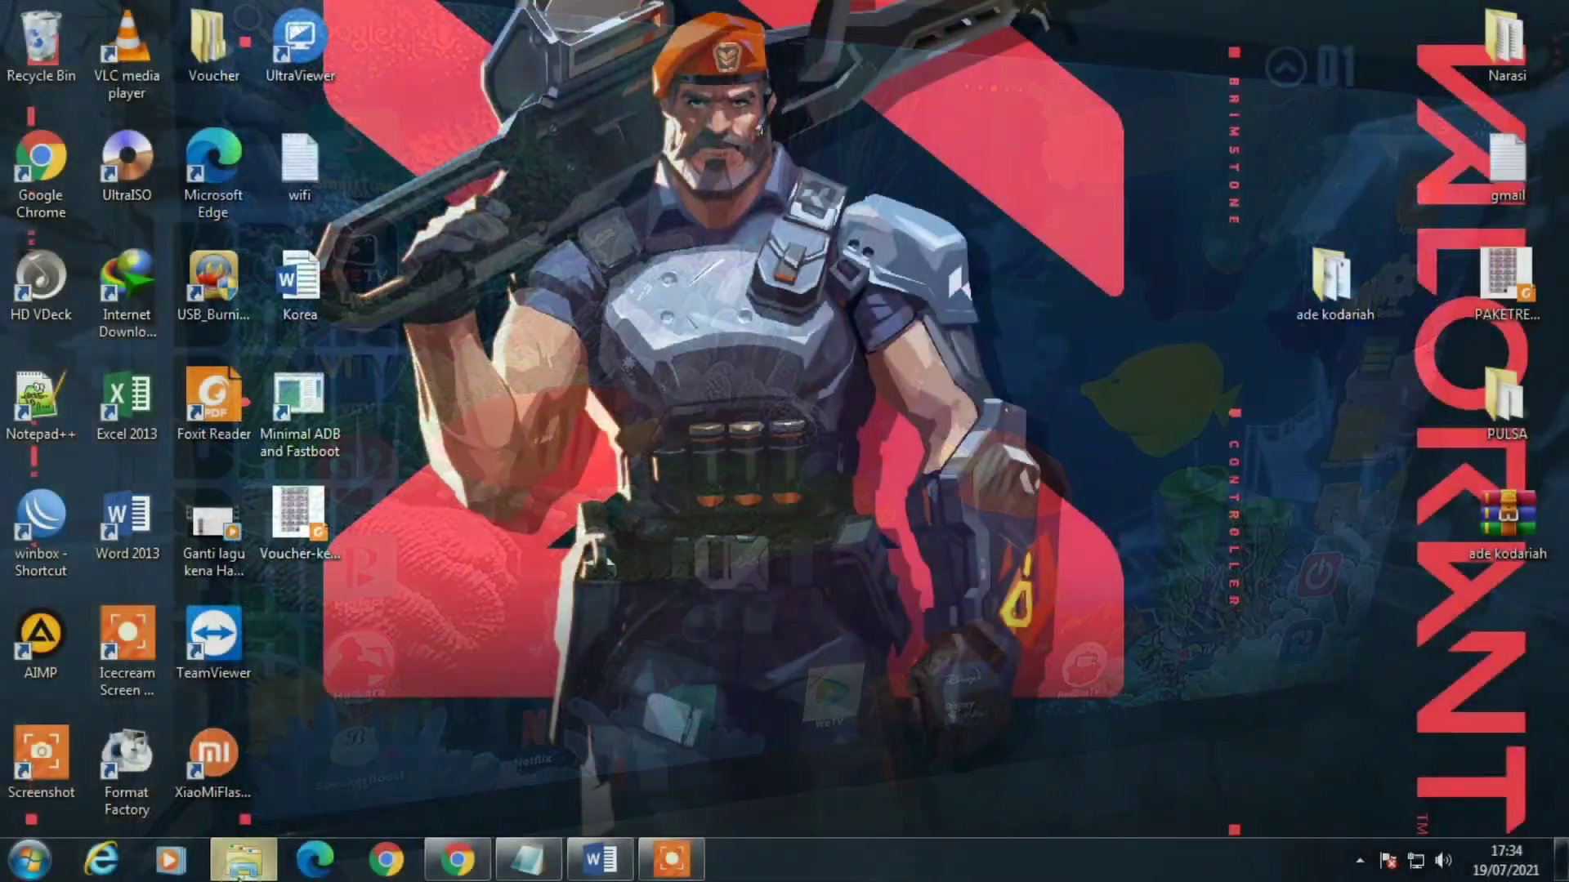
Open the D:\STB\B760H\FW_b760_light_L3\b760h folder and run the b760h-tools application
left_click(242, 860)
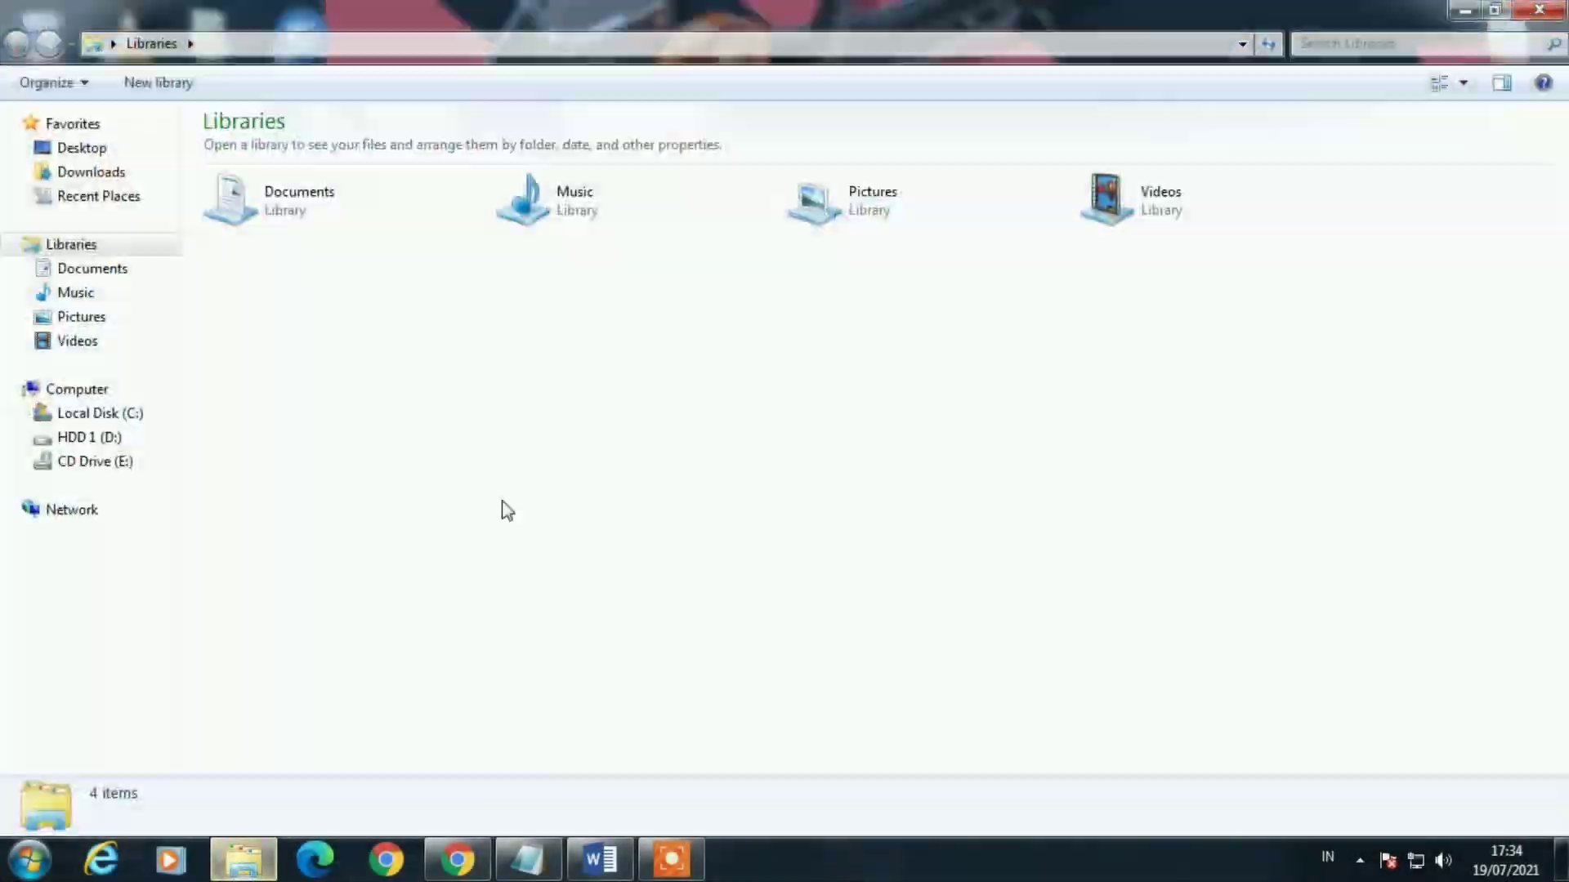
left_click(89, 435)
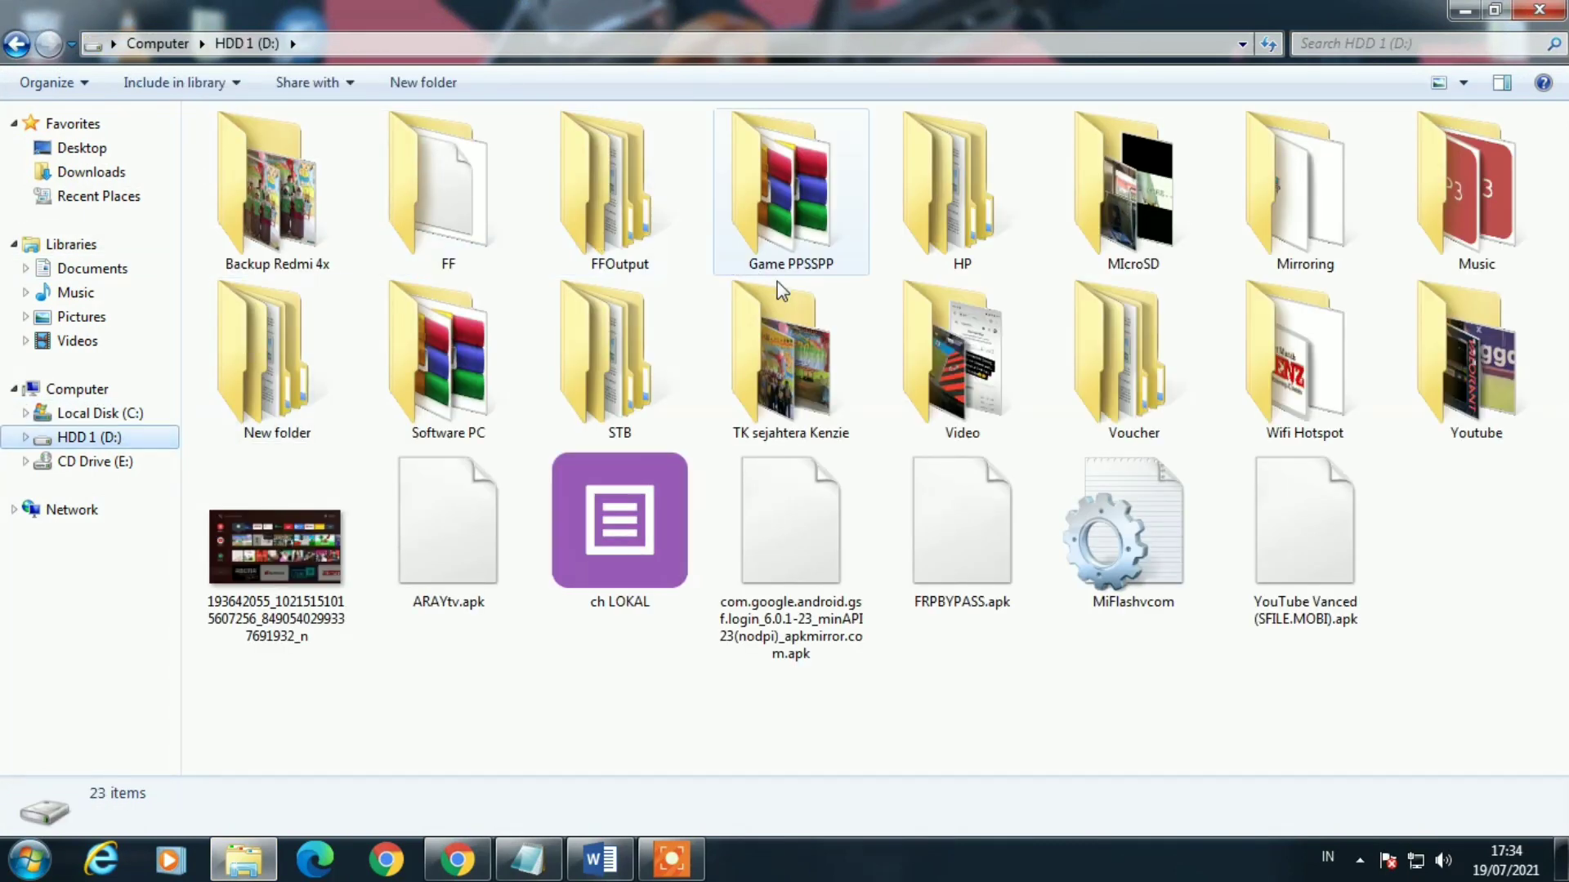
double_click(665, 389)
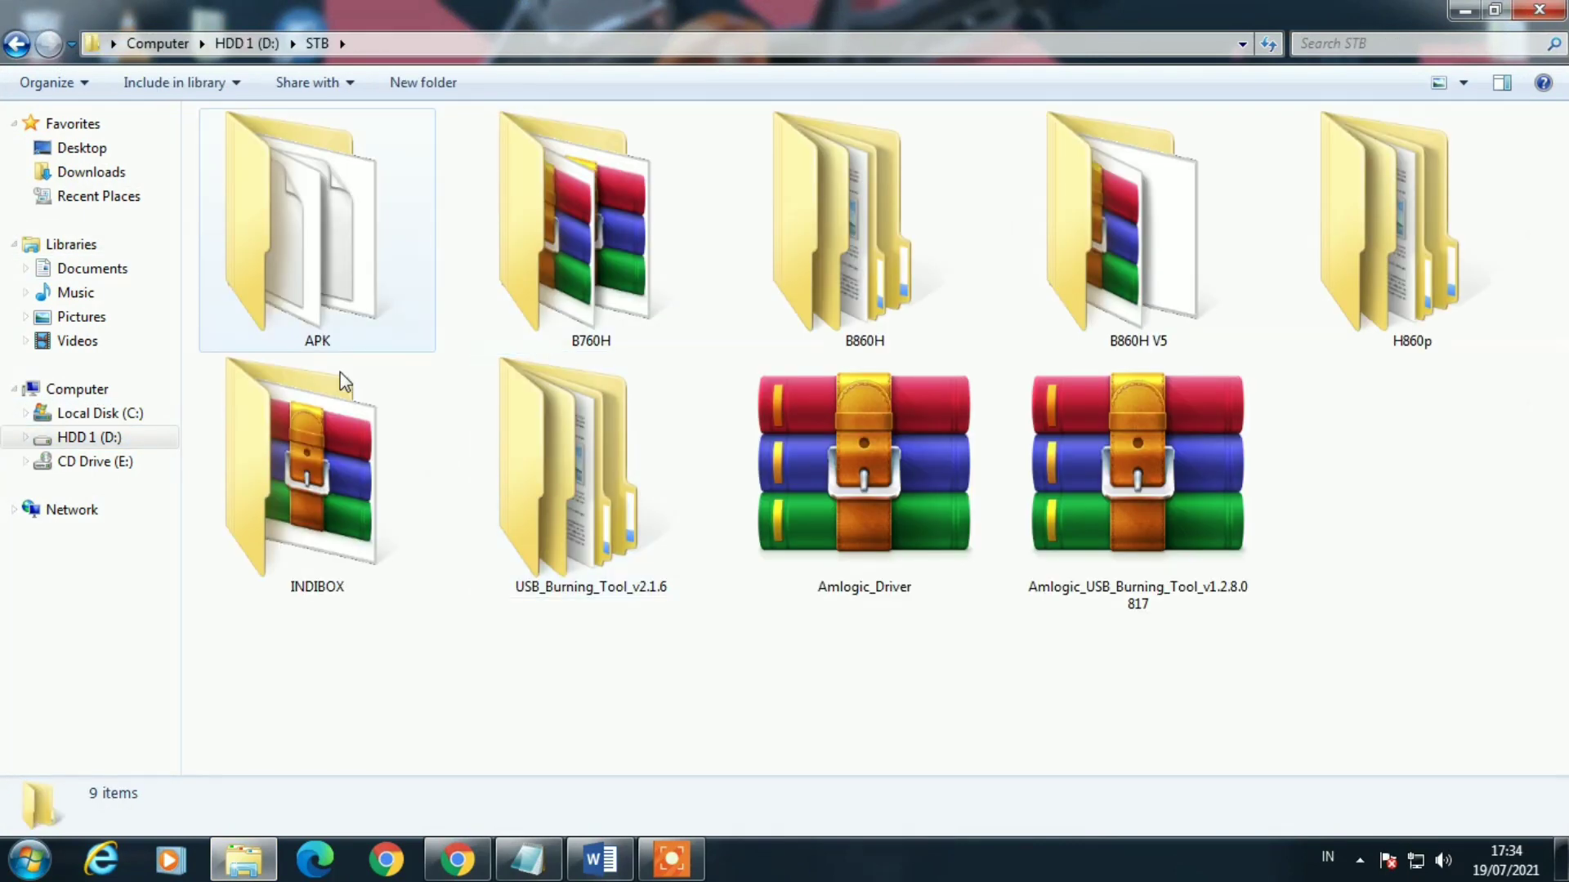
double_click(678, 248)
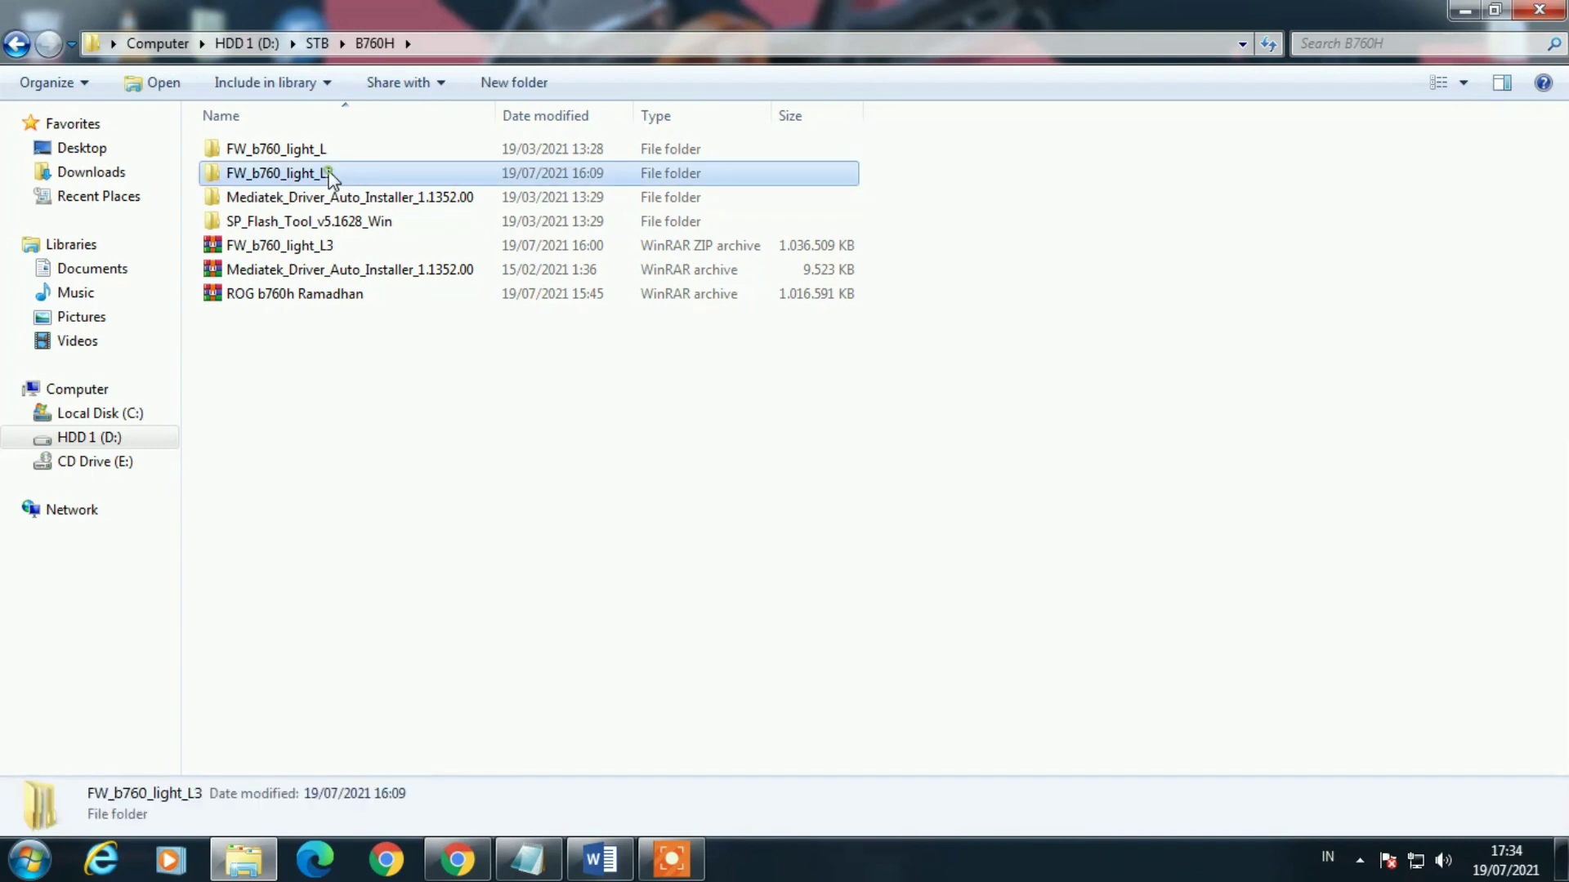
double_click(329, 173)
double_click(298, 152)
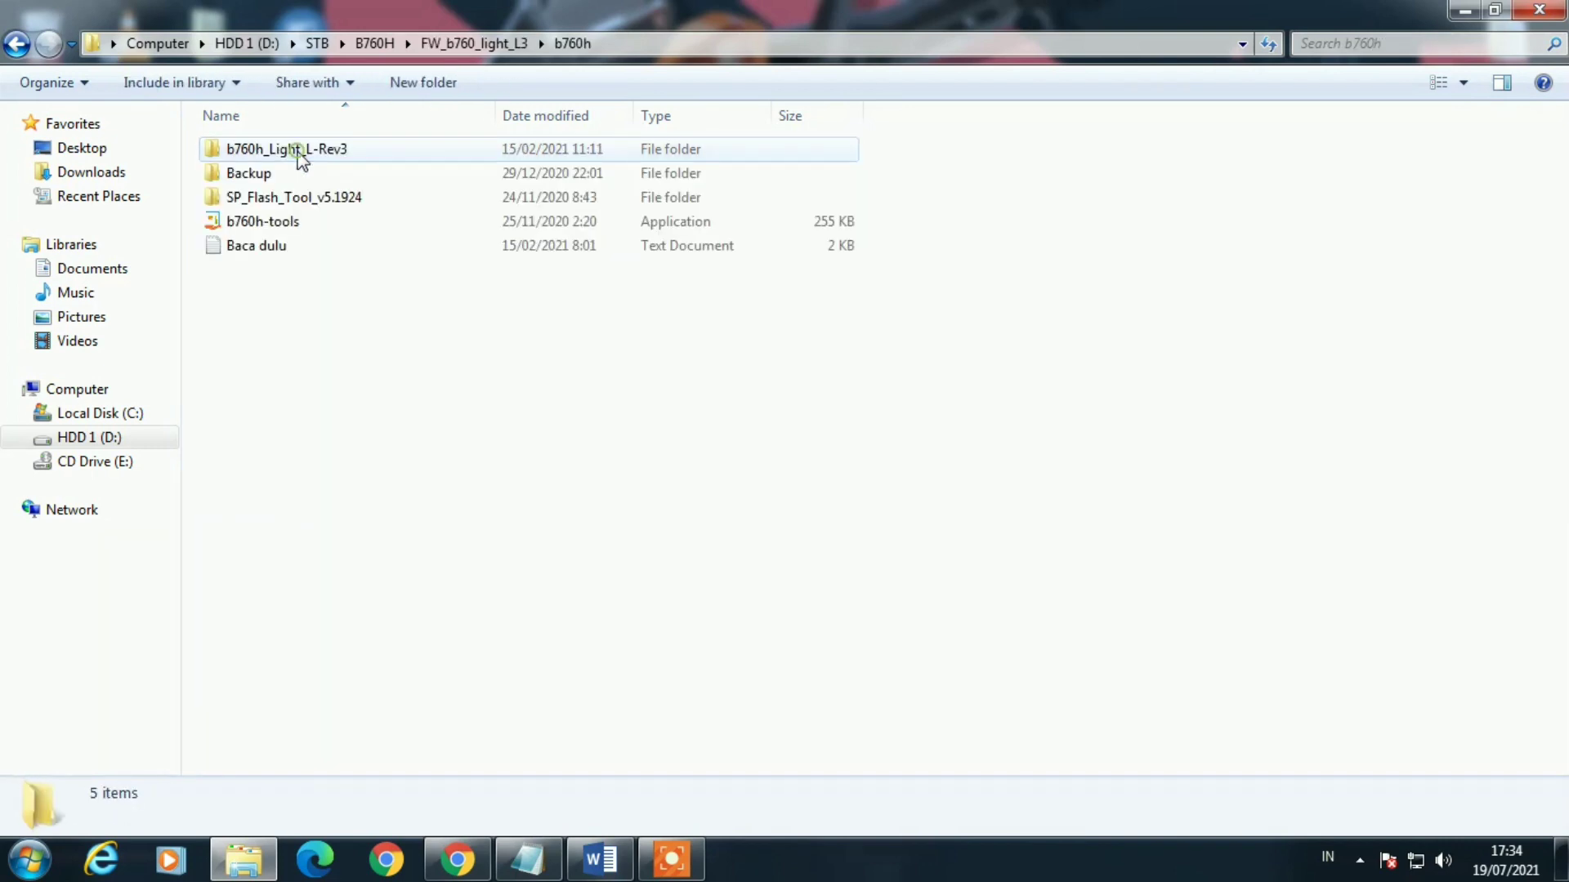
double_click(312, 224)
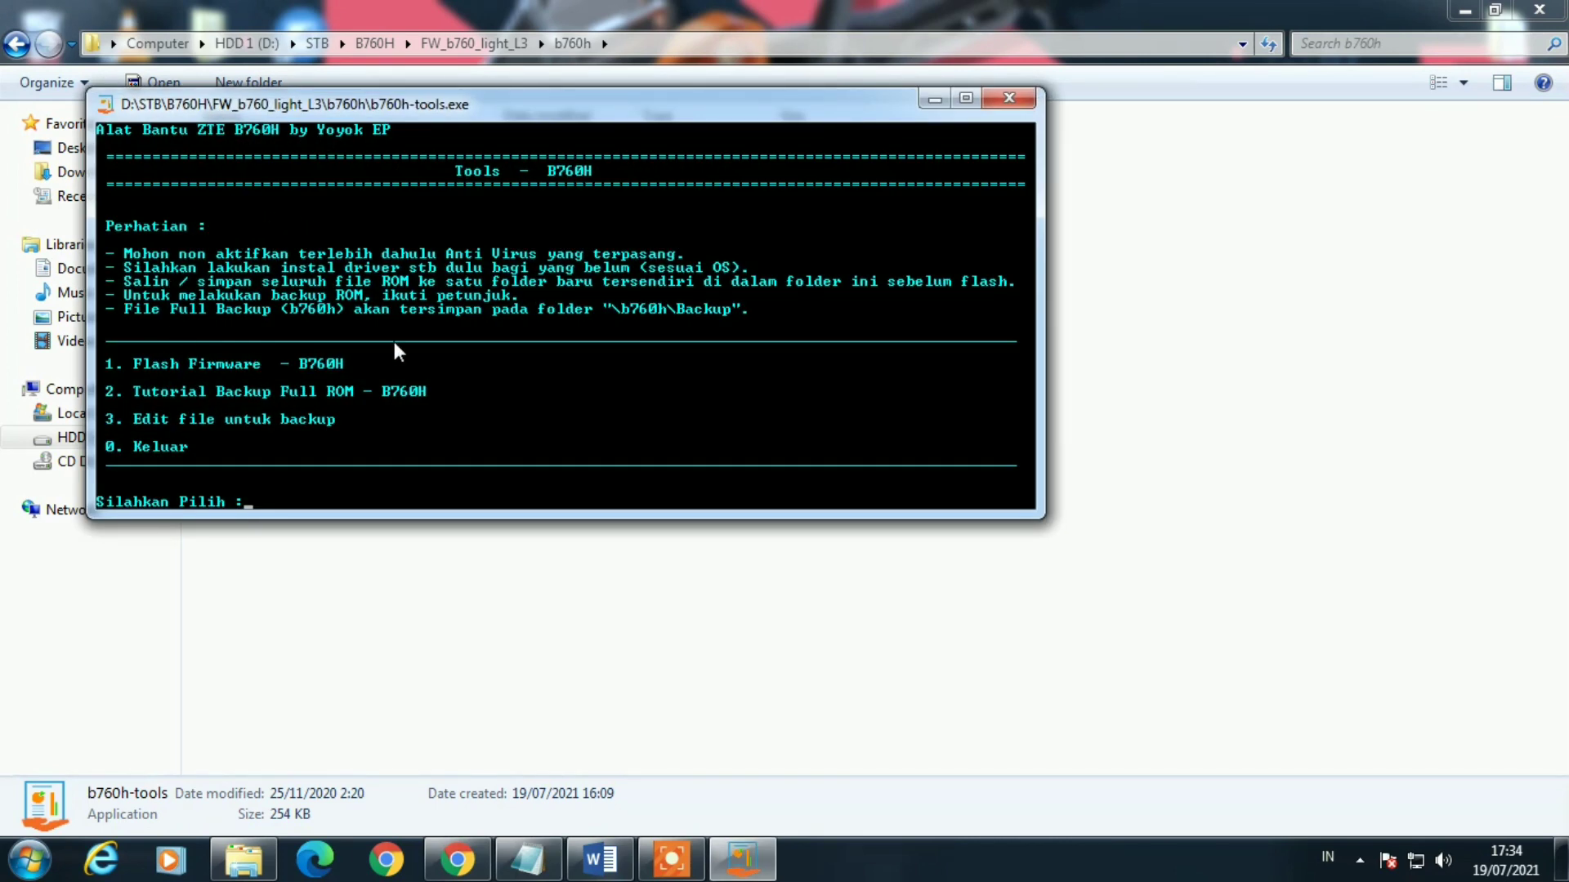
Choose option 1, Flash Firmware - B760H, dismiss the scatter file error, and reposition the Smart Phone Flash Tool window so it is fully on screen
type("1")
key("Return")
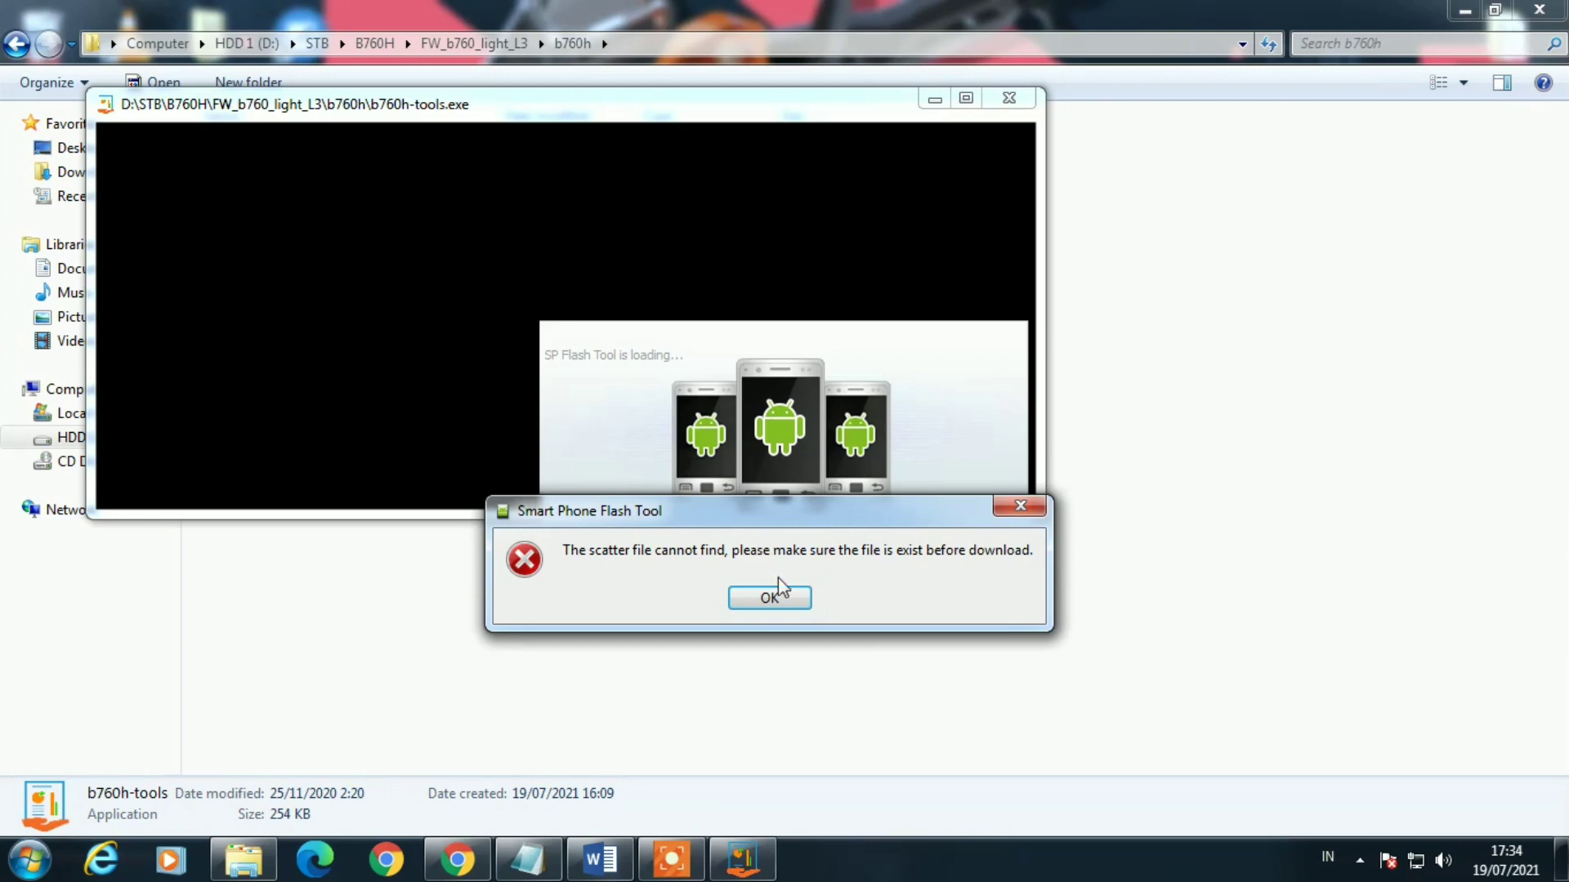
left_click(776, 598)
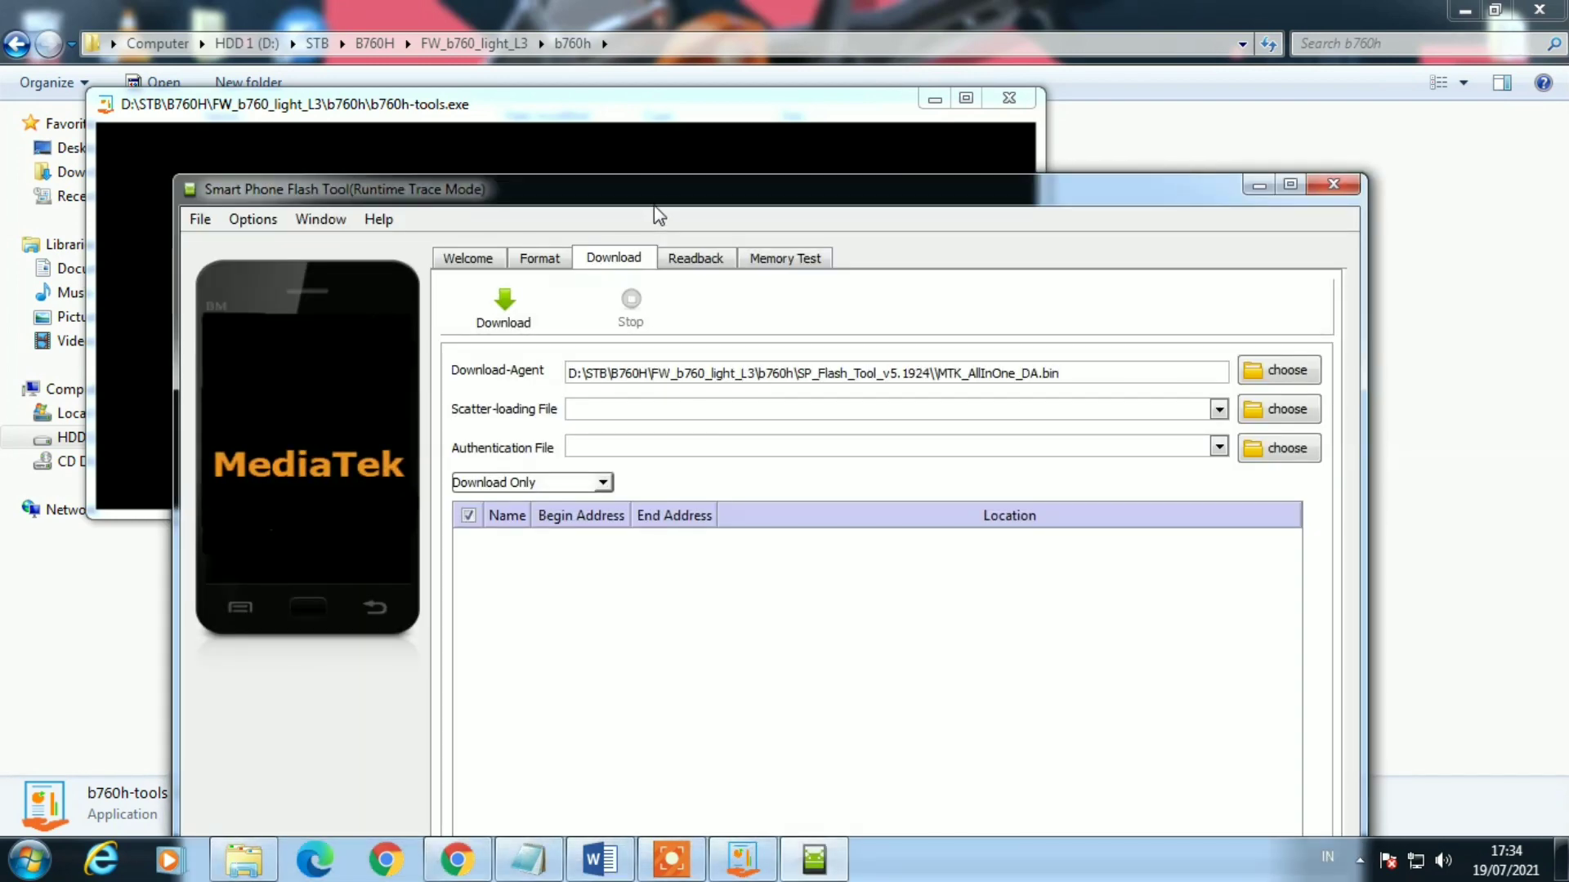
left_click_drag(652, 195, 615, 100)
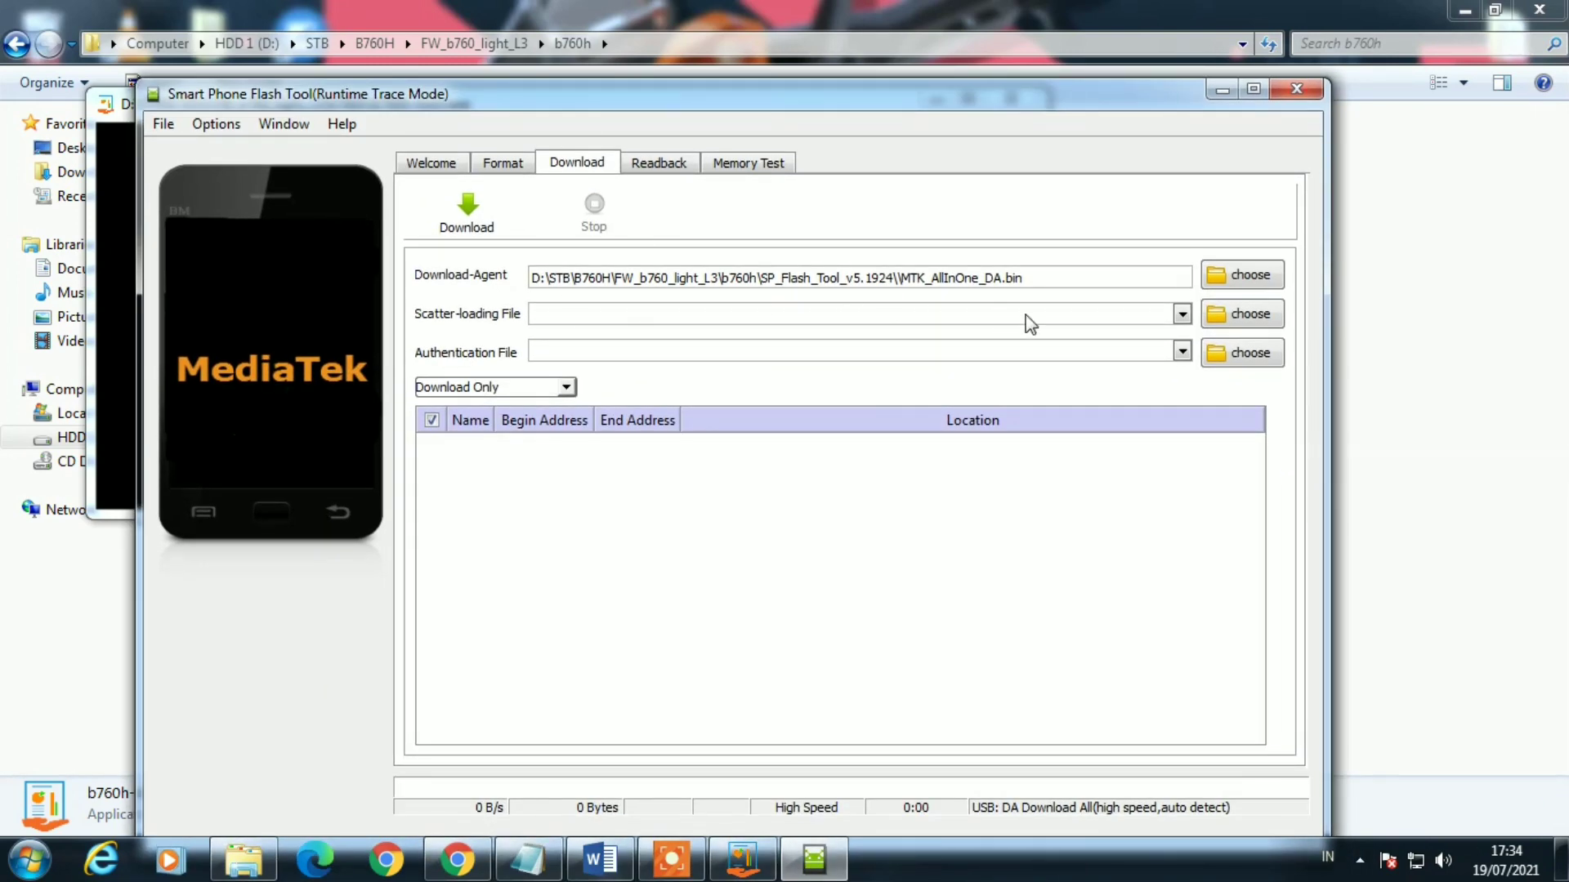
Load MT8127_b760h_Light_L_Rev3_scatter from the b760h_Light_L-Rev3 folder as the scatter-loading file
left_click(1234, 318)
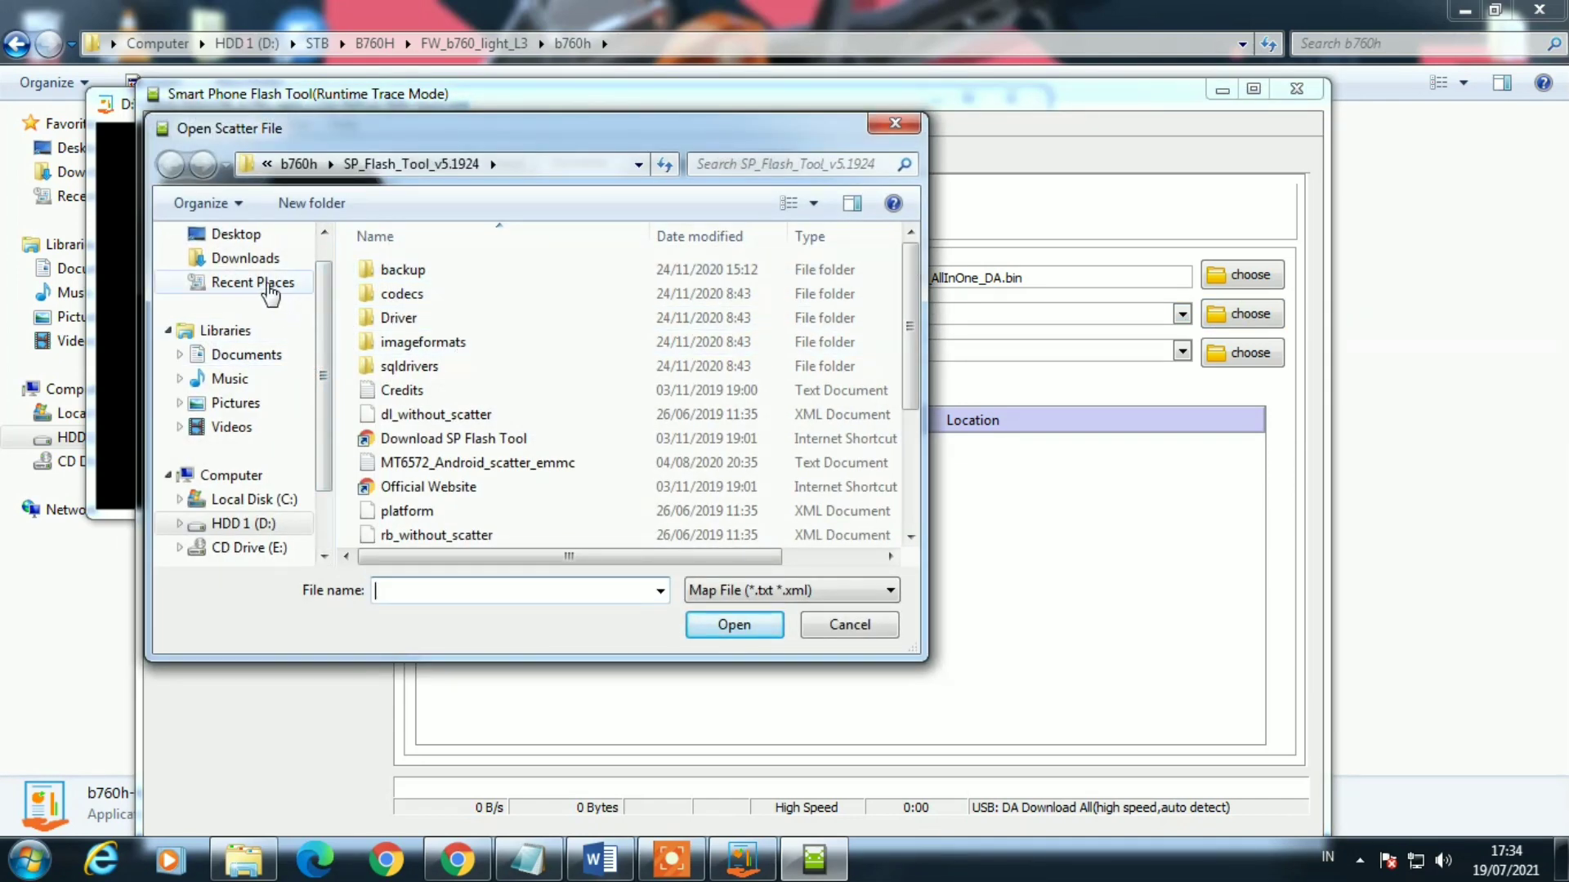
left_click(268, 165)
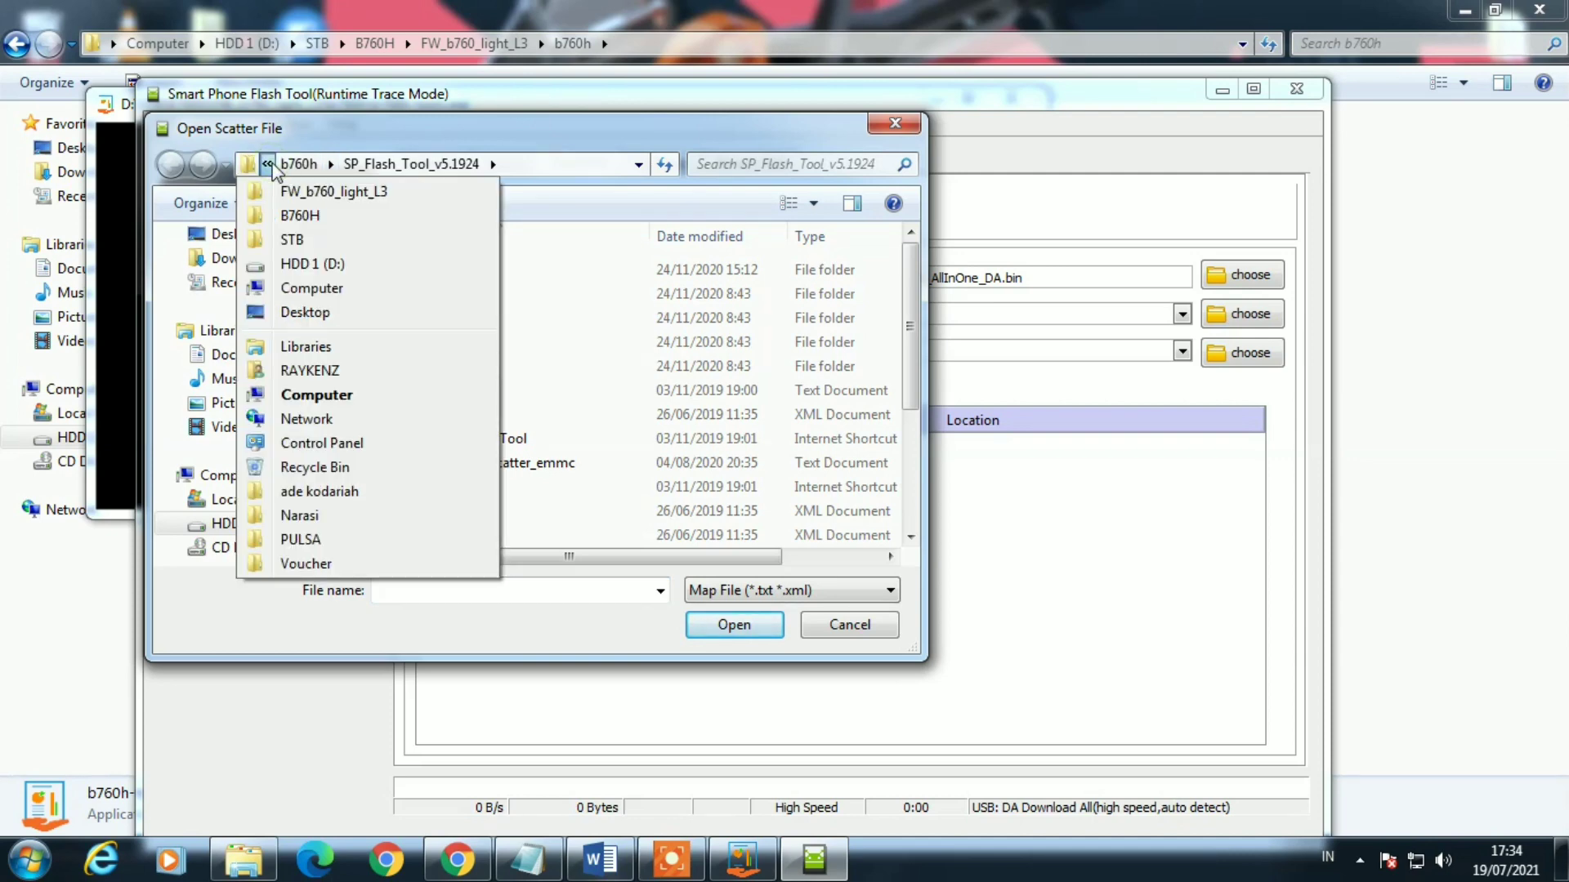
mouse_move(300, 164)
left_click(327, 194)
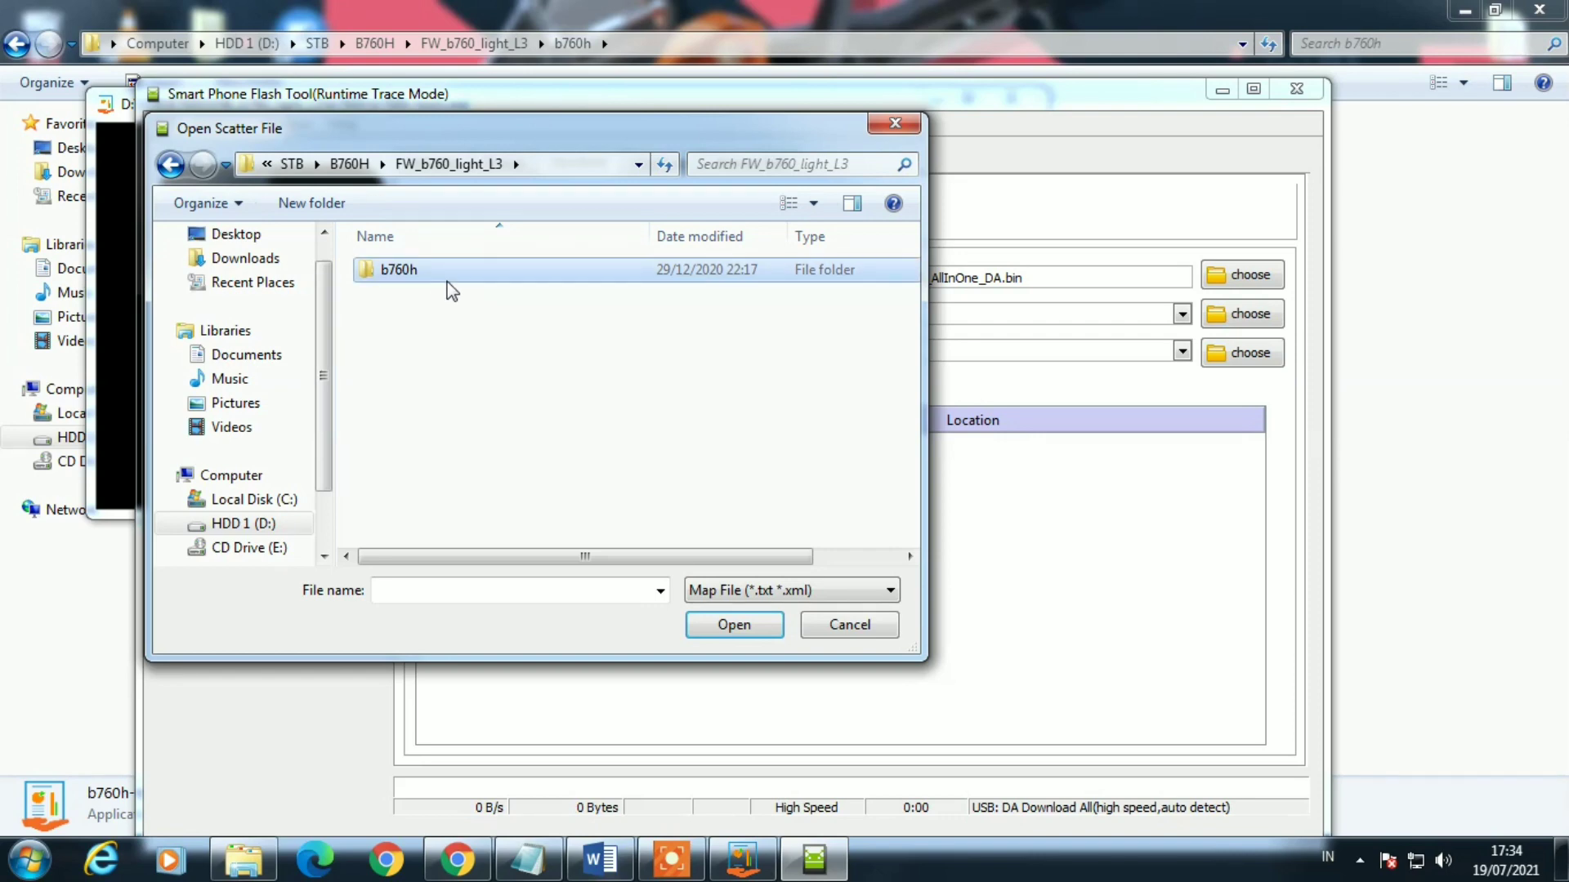
double_click(439, 275)
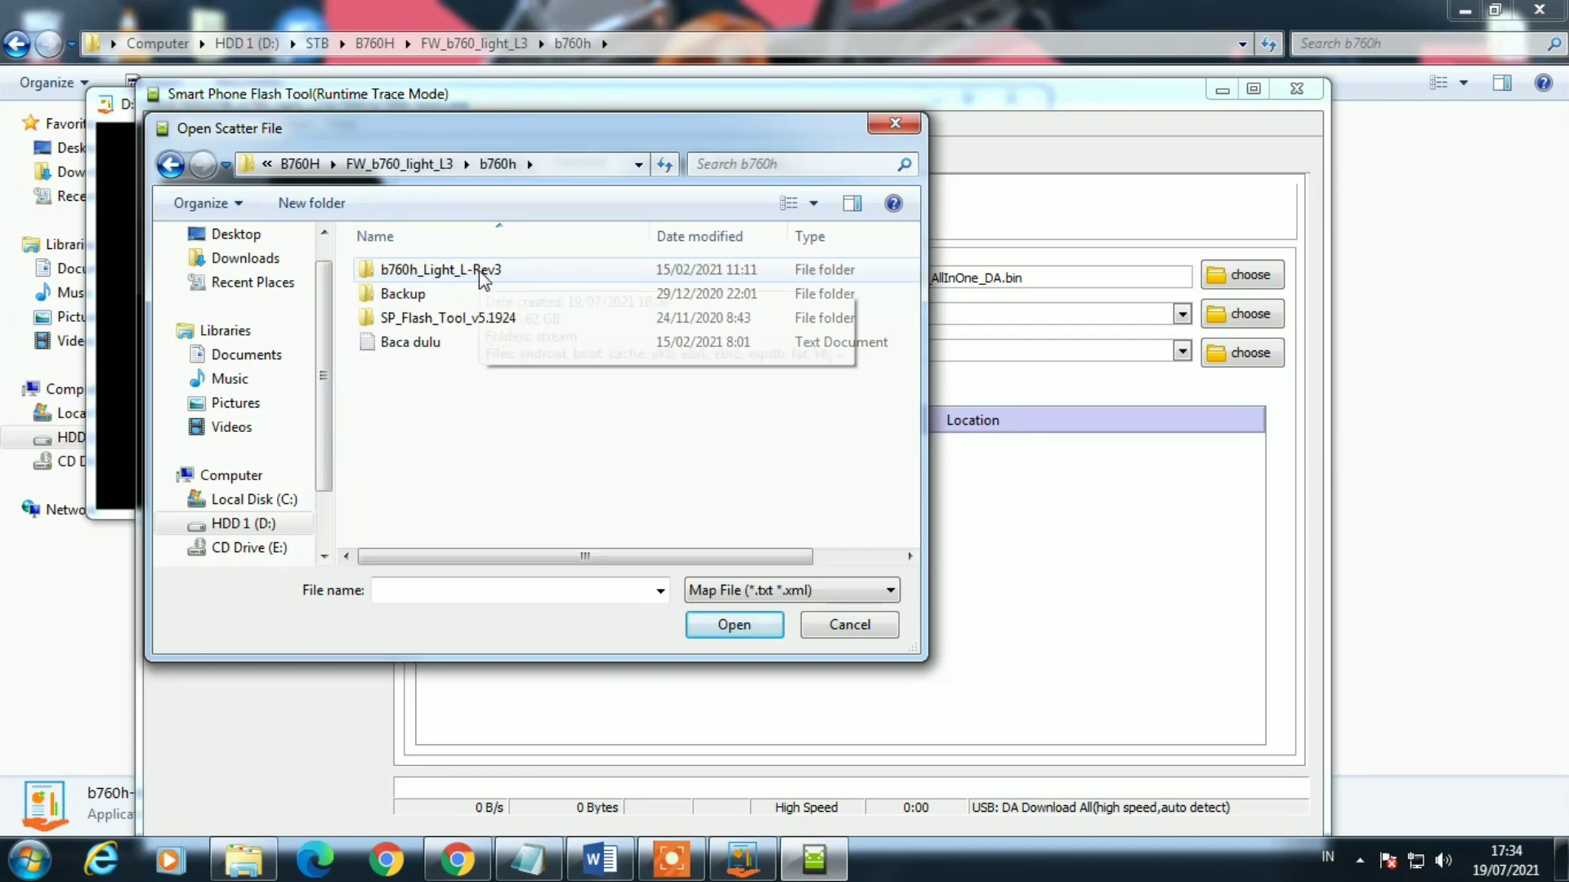
double_click(478, 271)
left_click(437, 296)
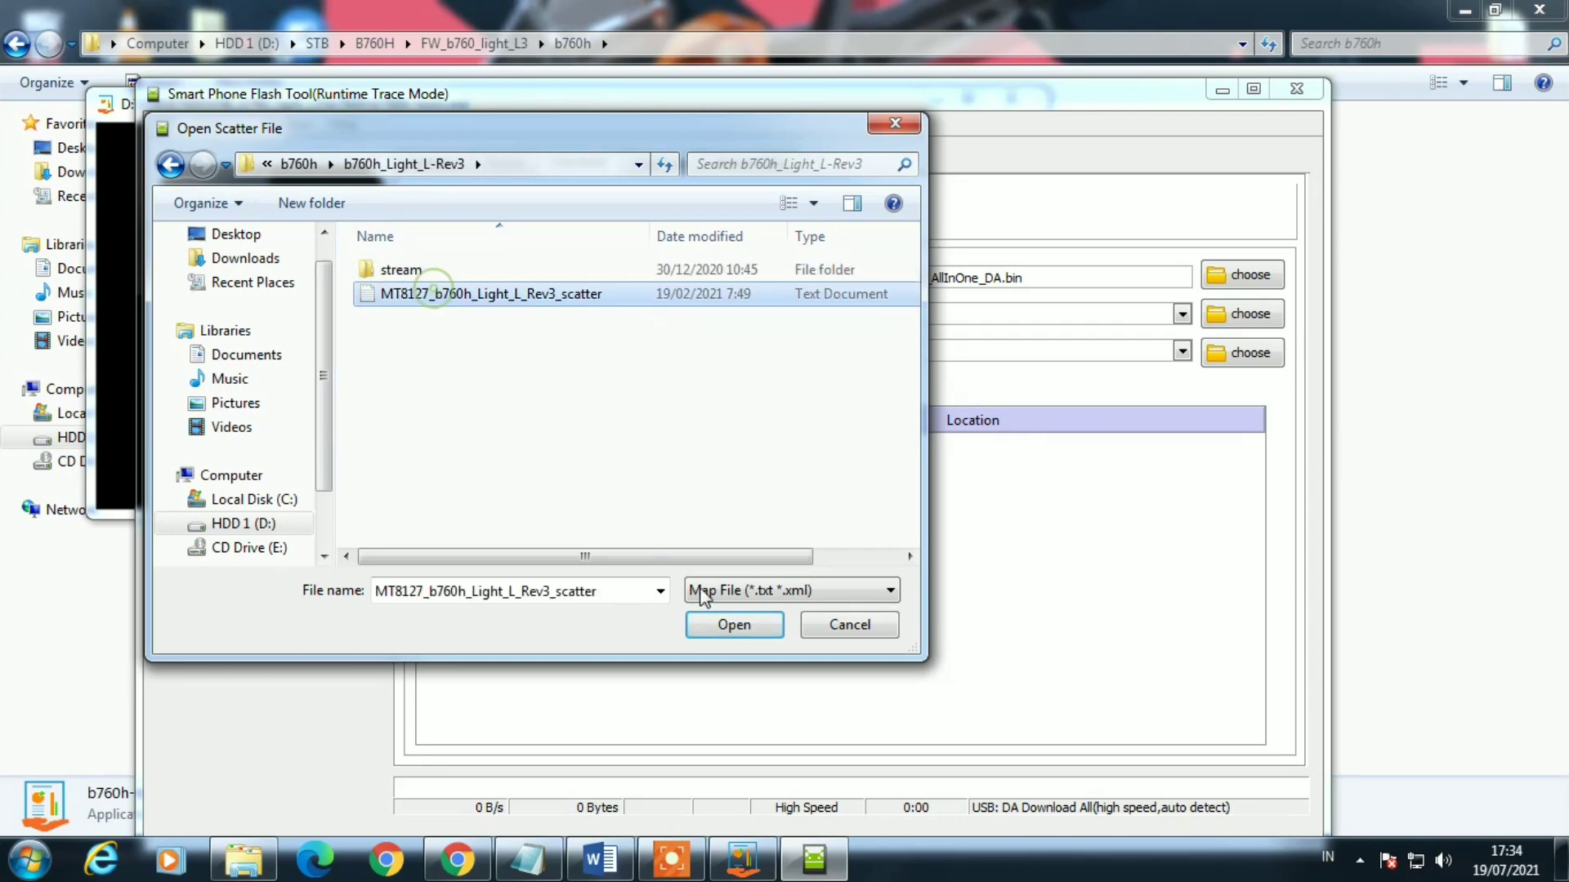
left_click(731, 626)
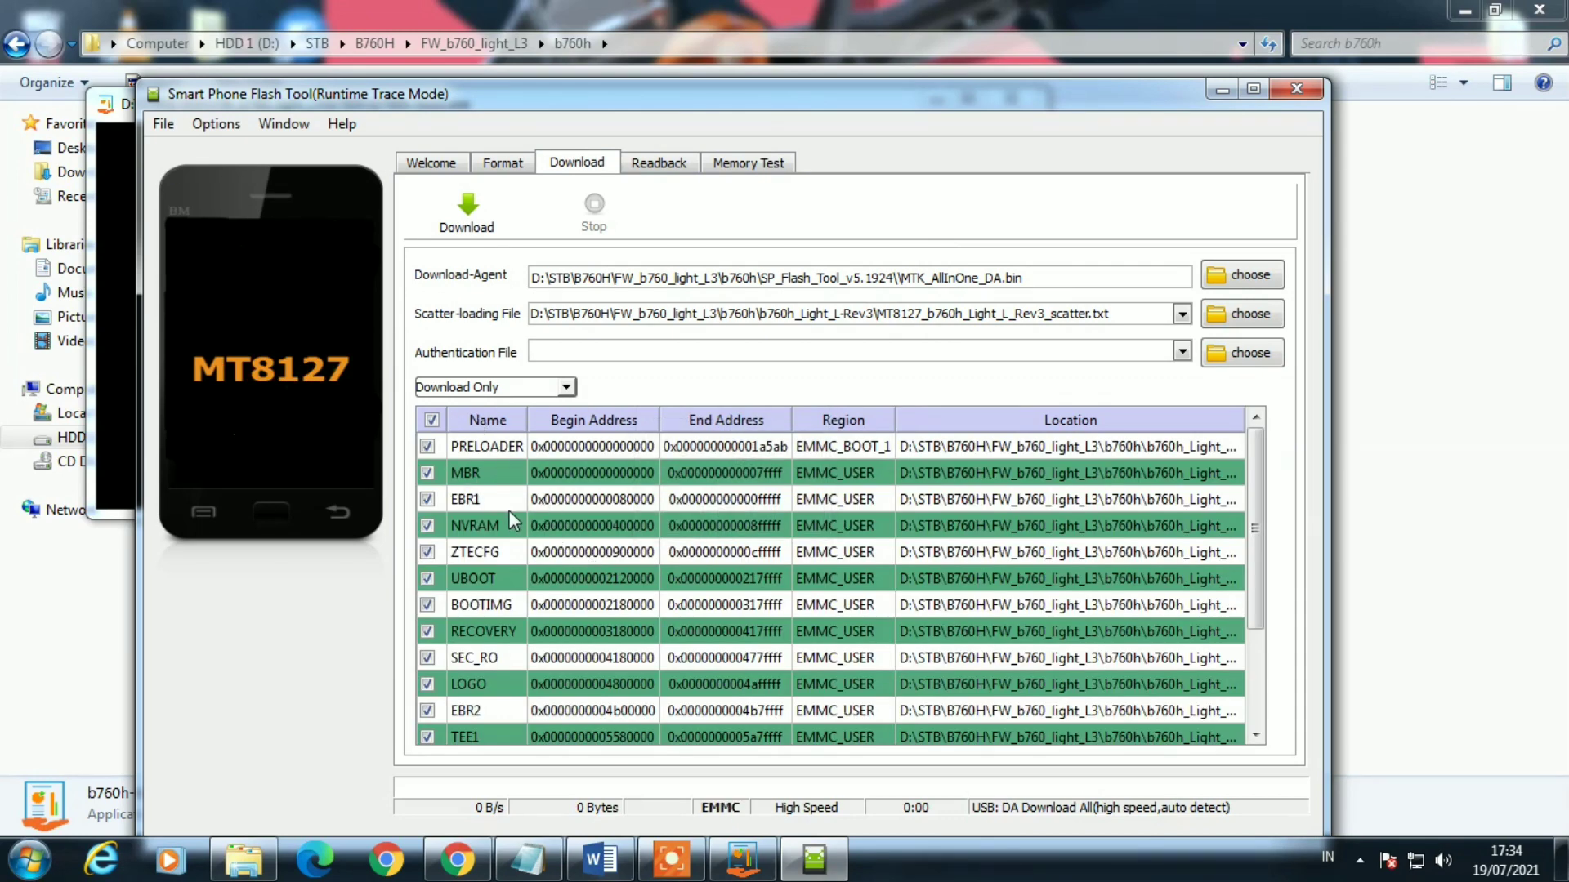
Switch the download mode to the Format option and start flashing the listed firmware partitions
scroll(510, 511, "down", 2)
scroll(527, 531, "up", 2)
left_click(523, 387)
left_click(515, 433)
left_click(467, 211)
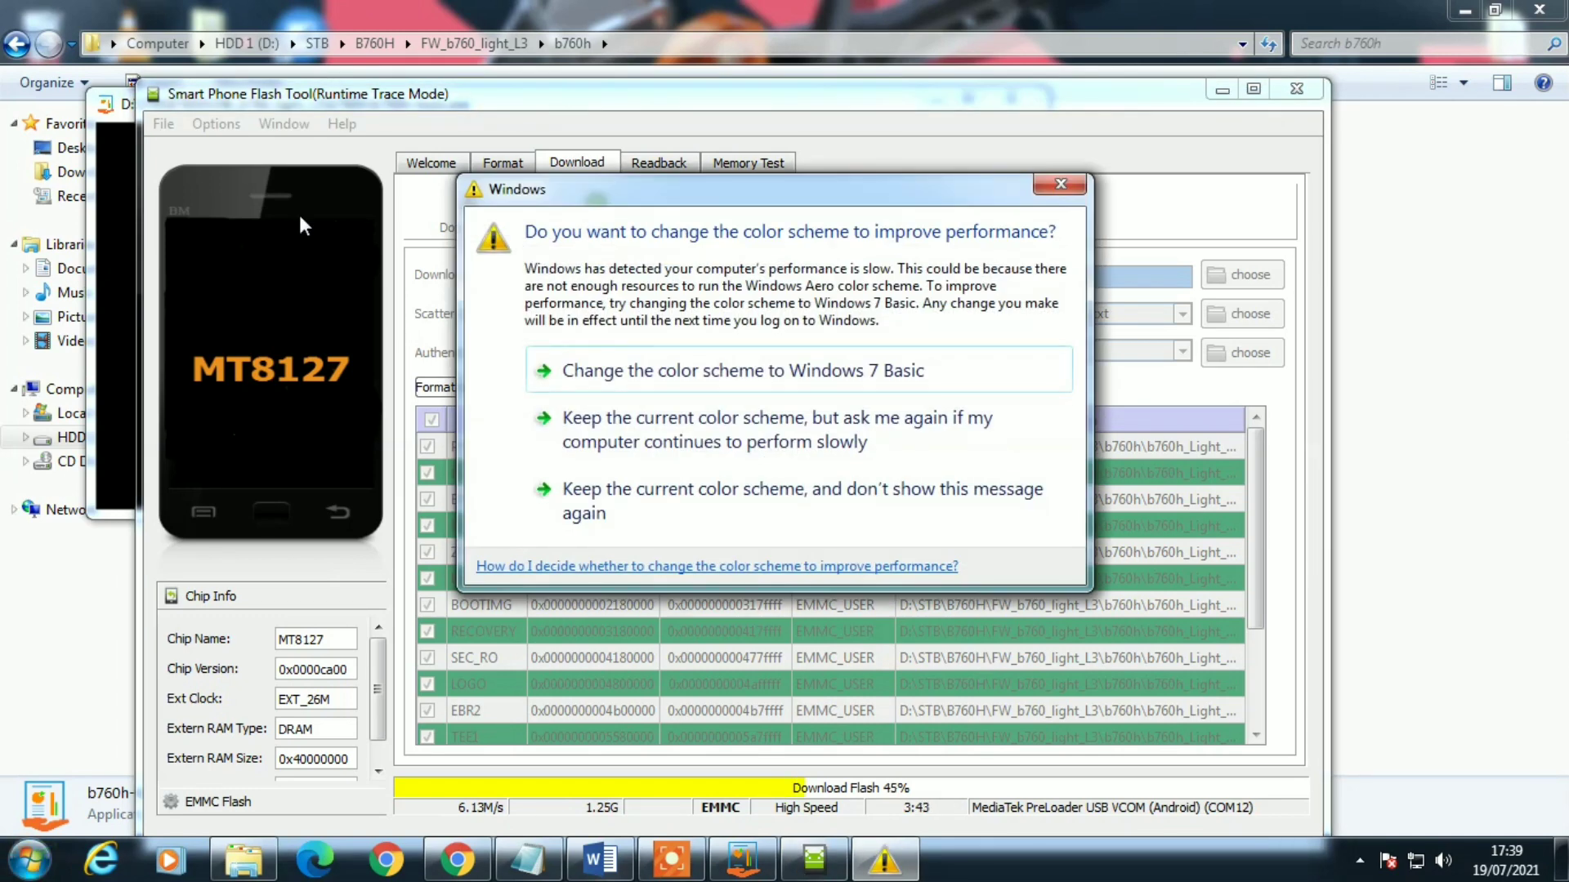
Dismiss each Windows color scheme prompt without choosing an option while the firmware is being flashed
left_click(1061, 185)
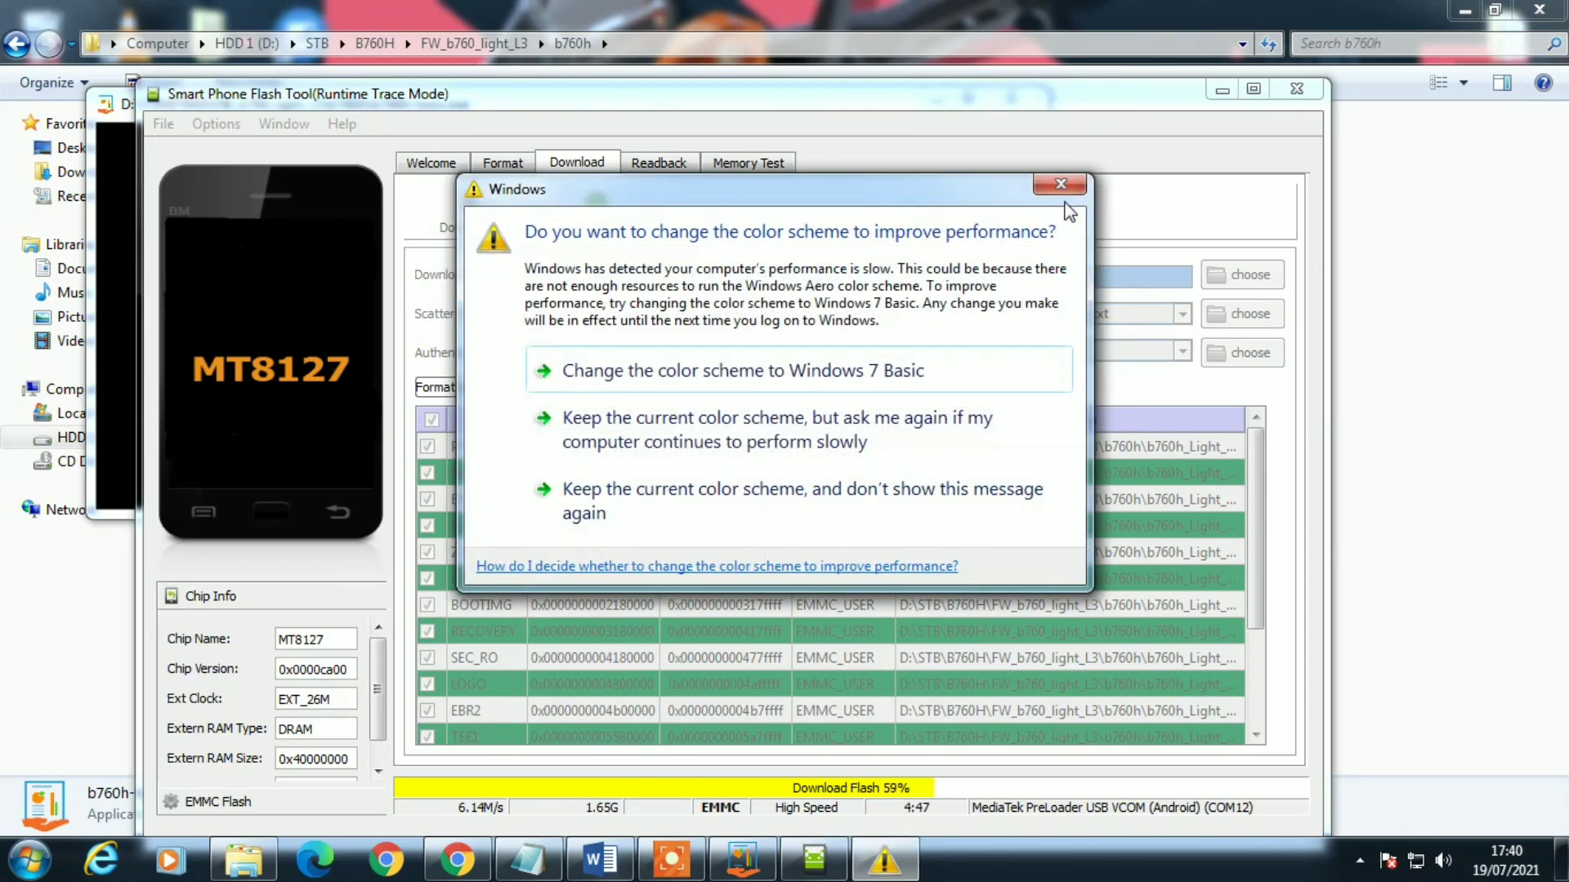
left_click(1047, 188)
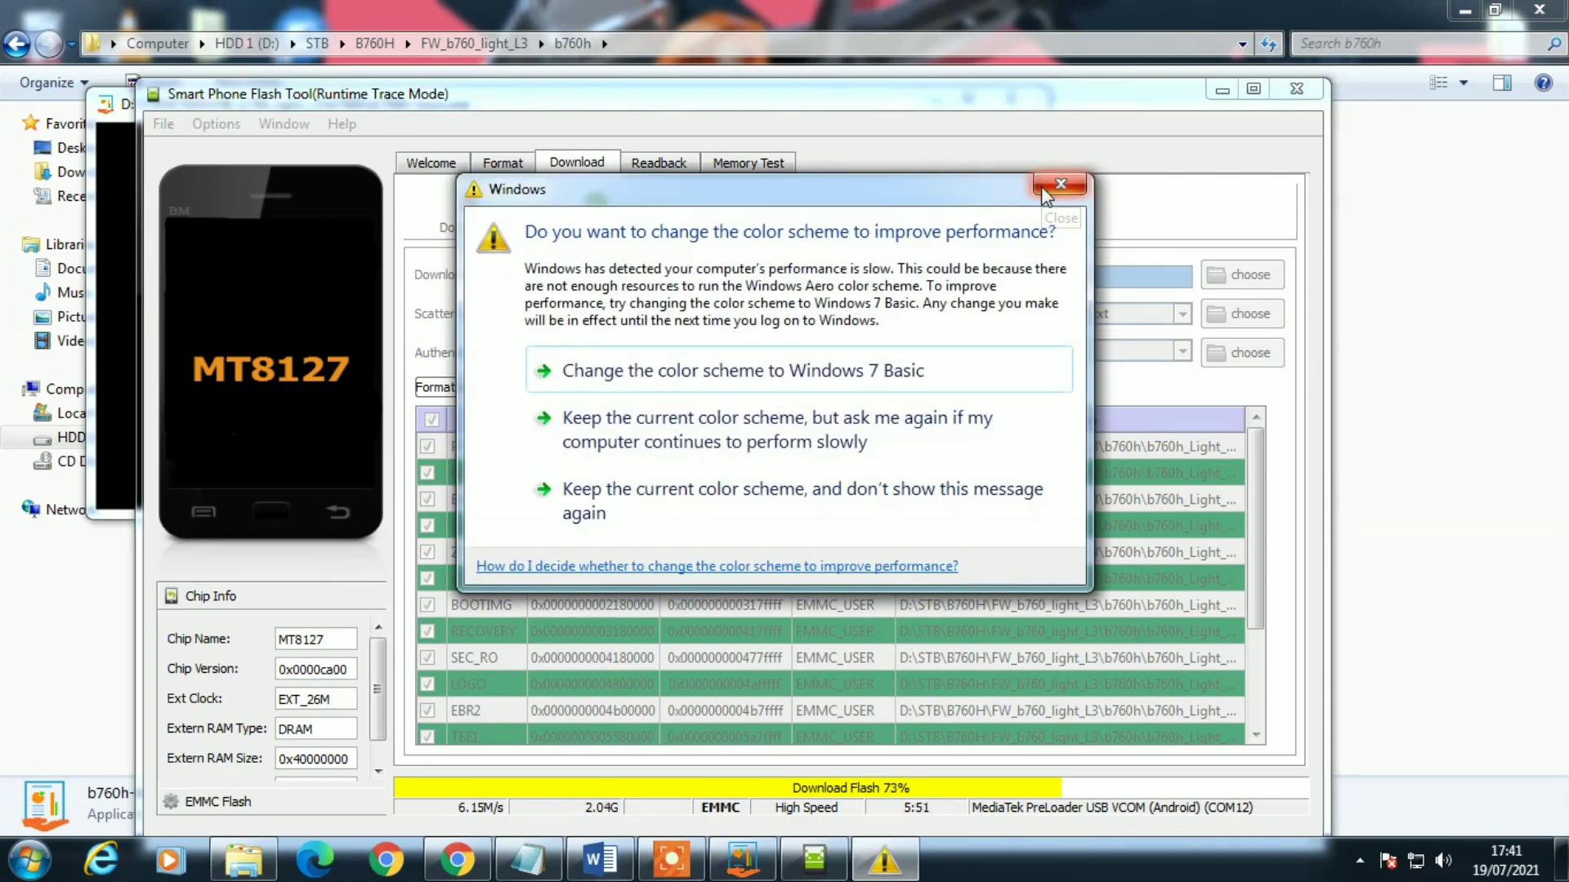
left_click(1042, 189)
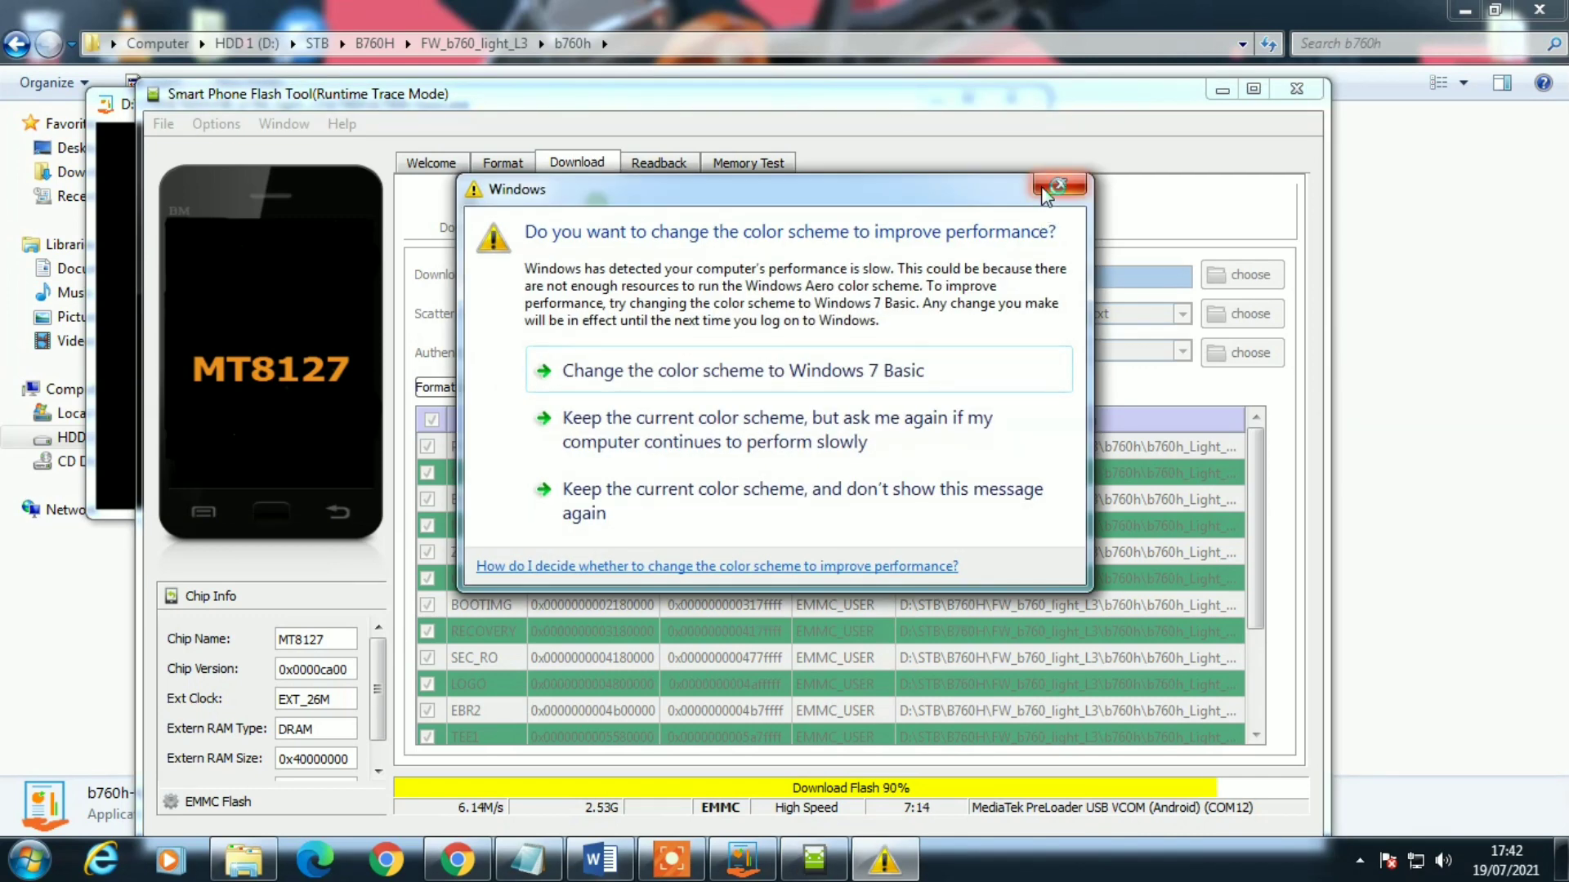
left_click(1083, 184)
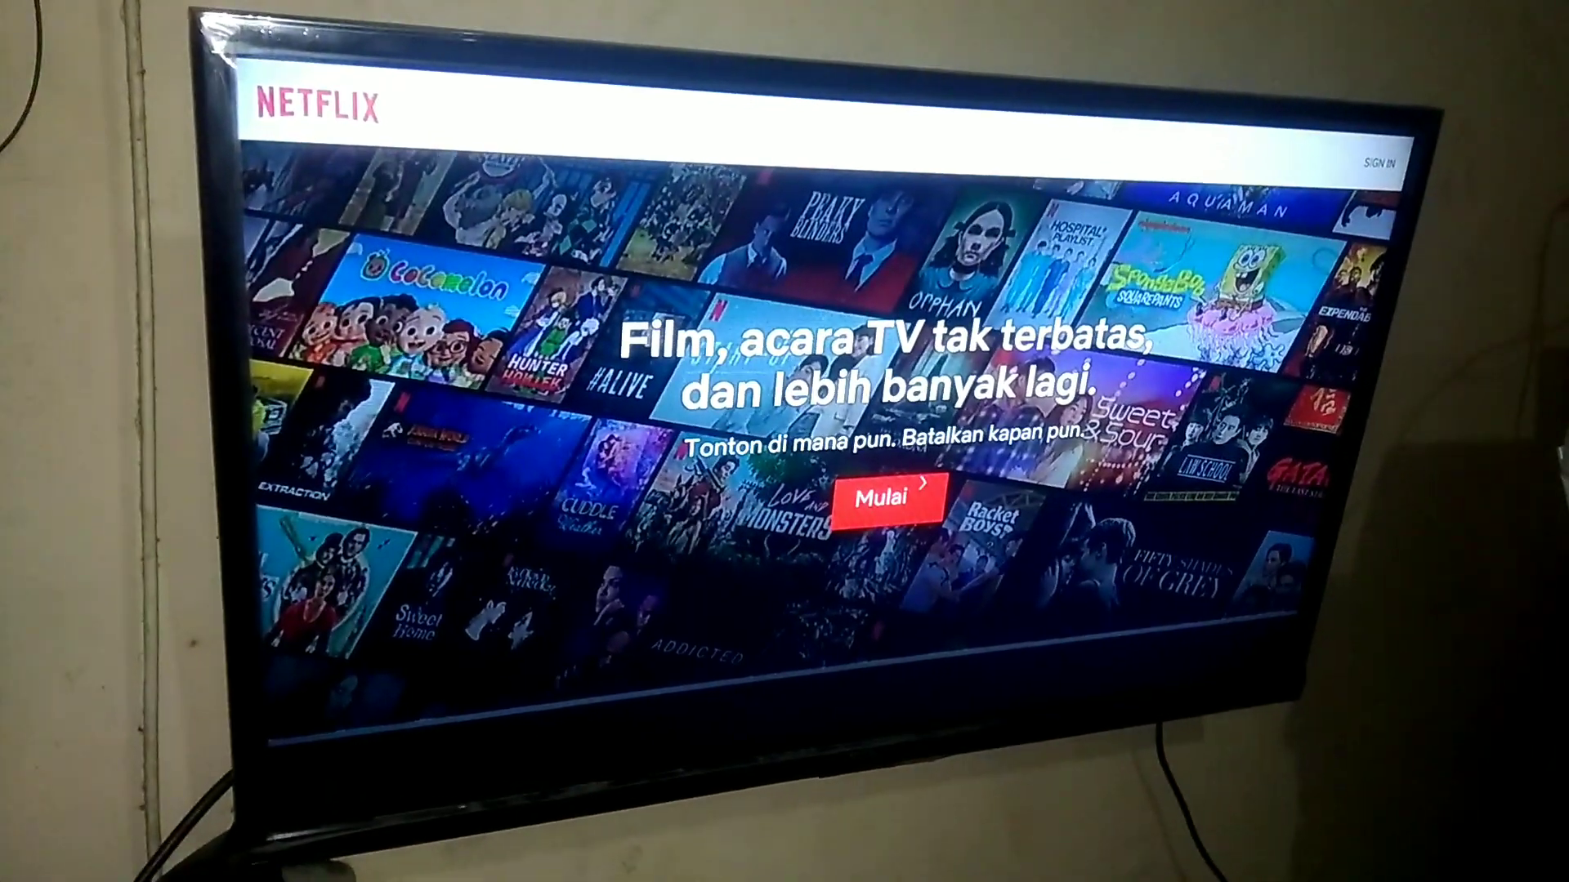
key("Escape")
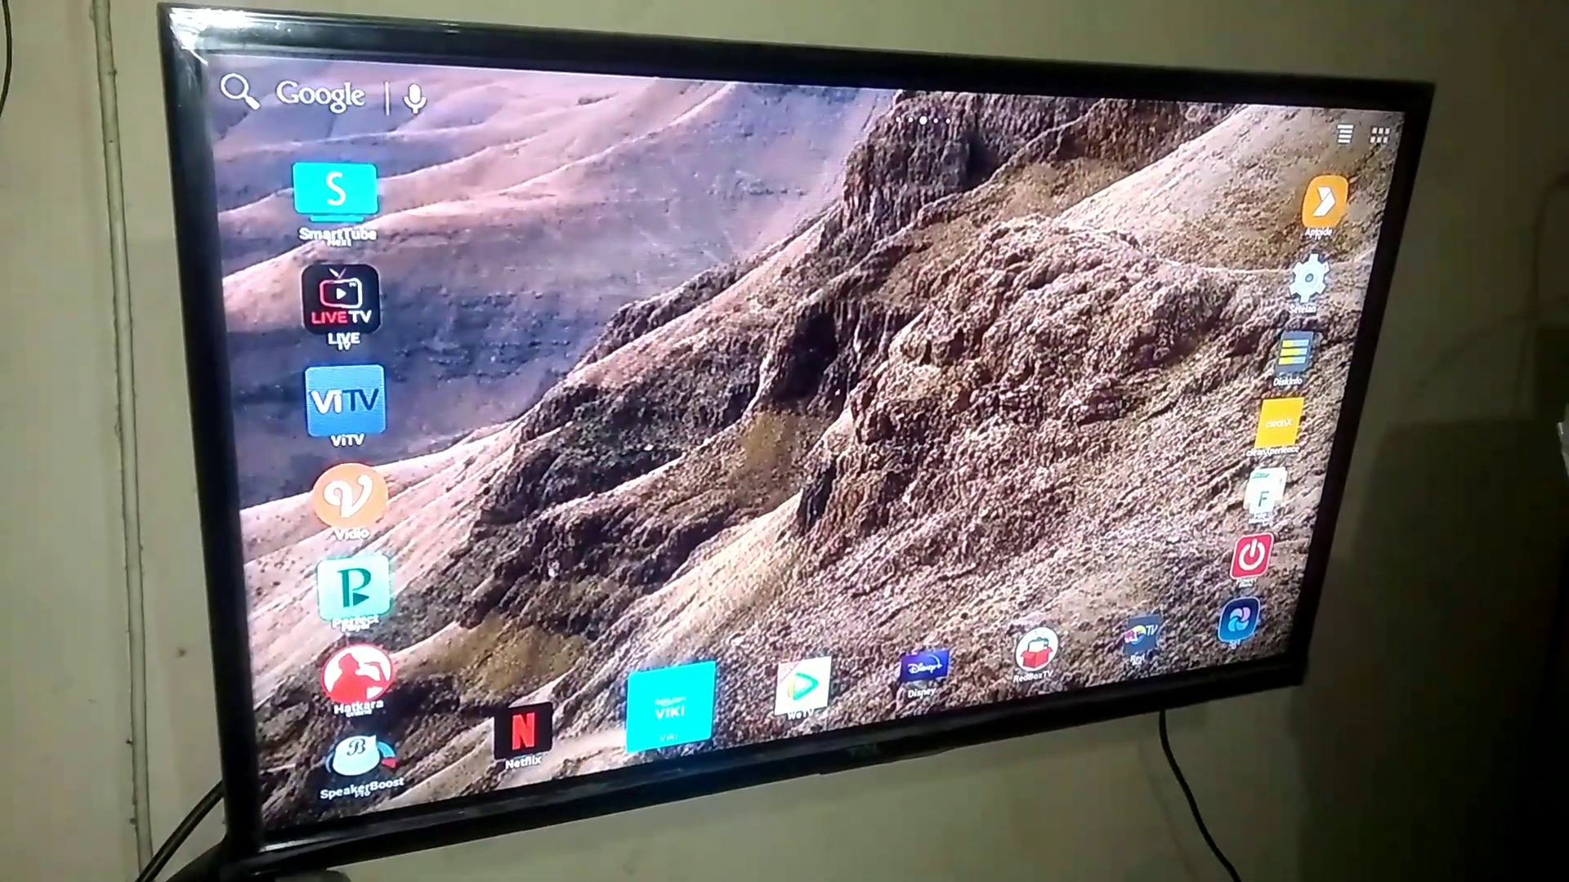
key("Return")
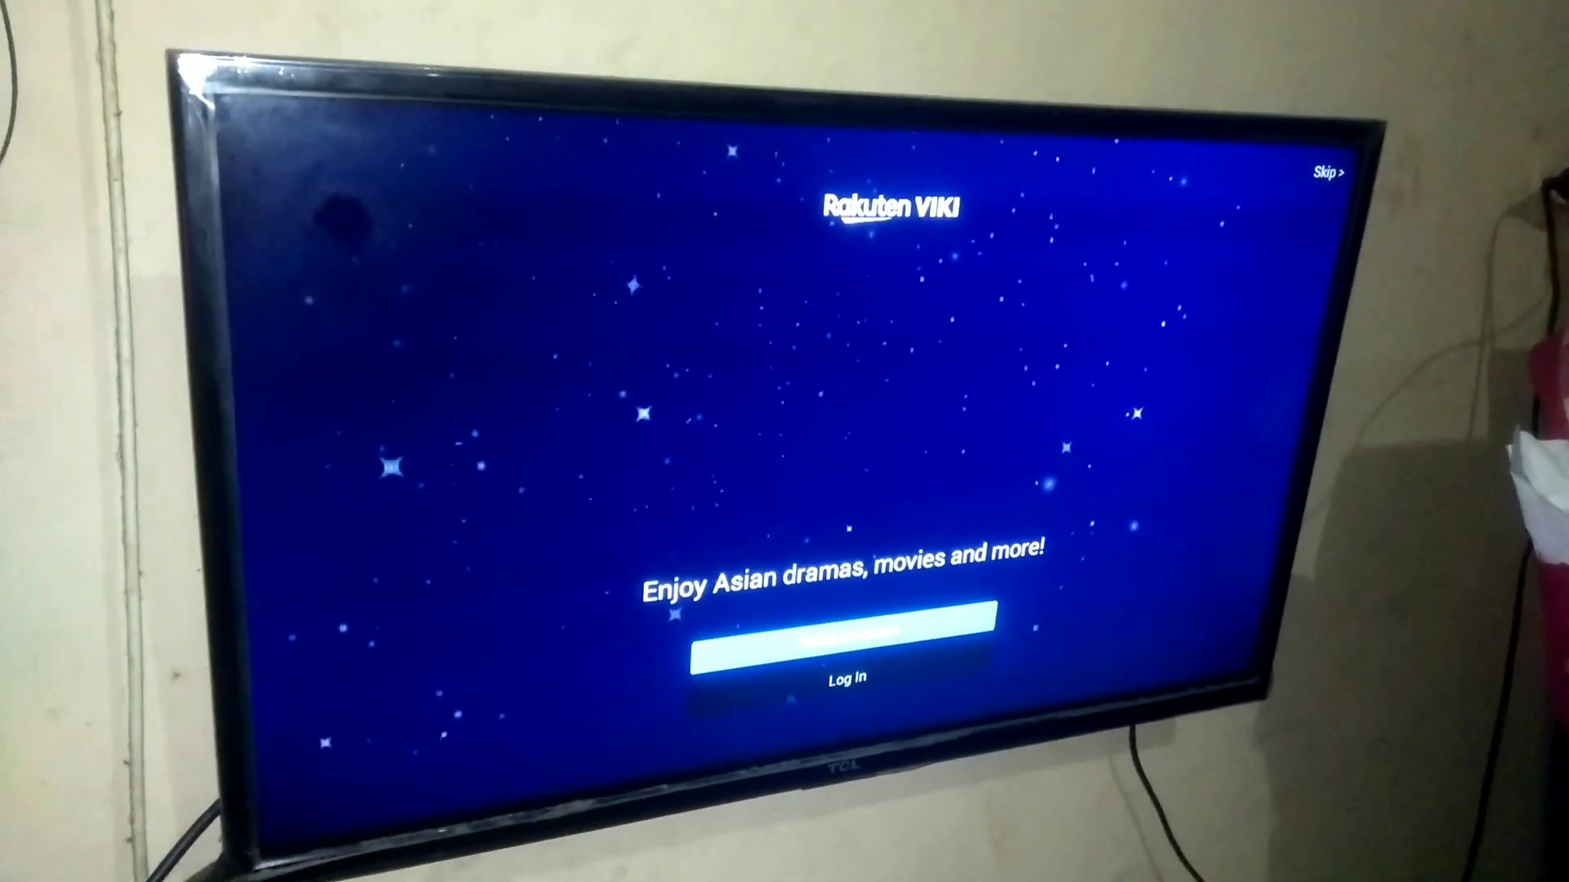
key("Up")
key("Return")
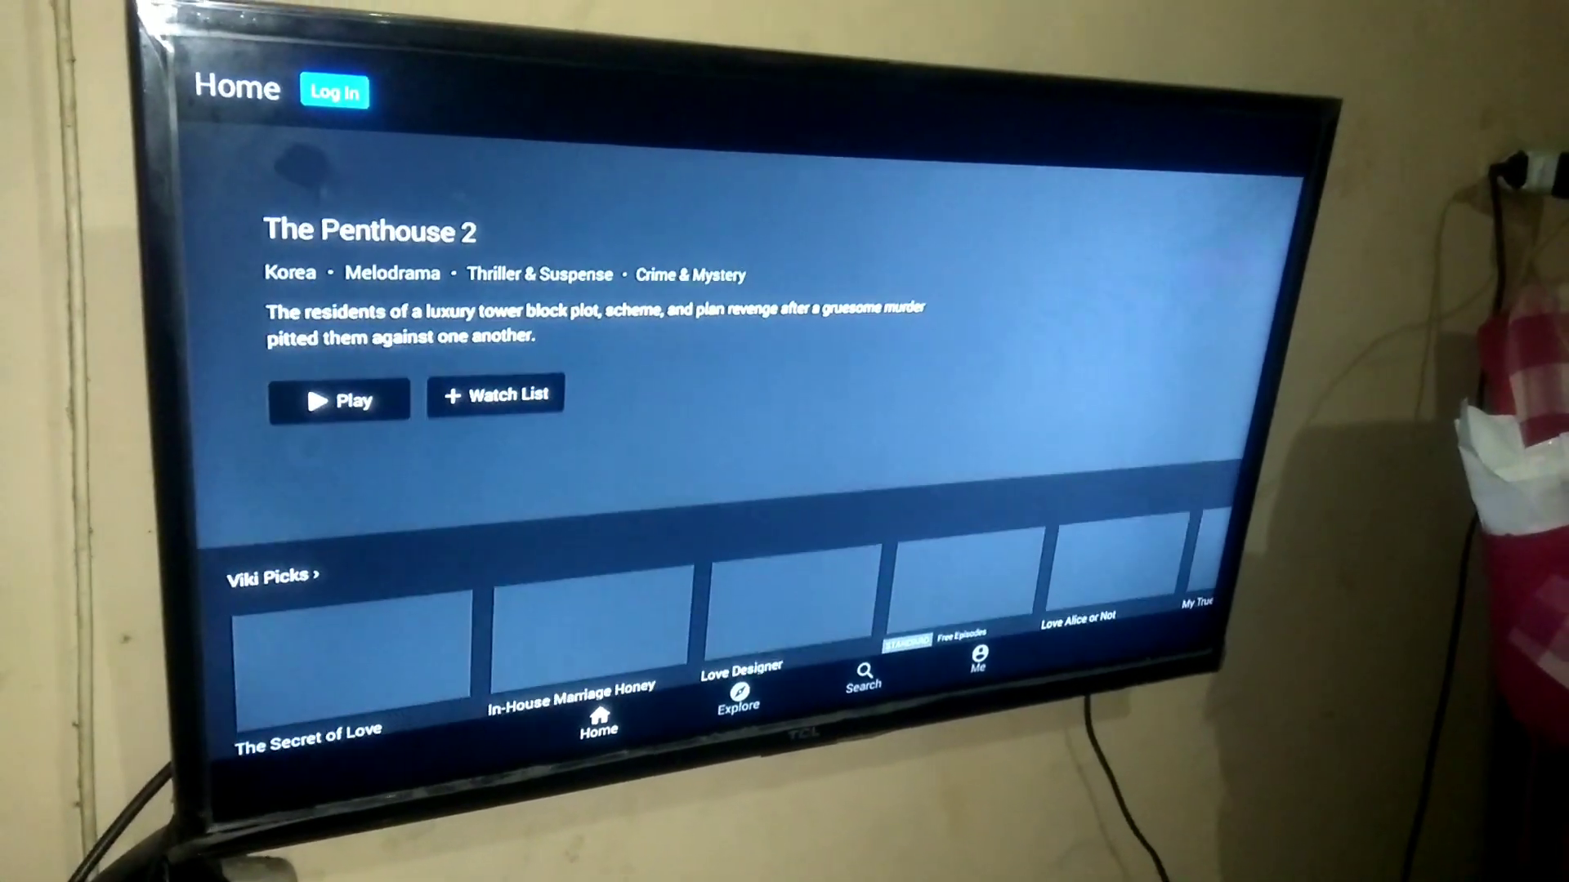
key("Down")
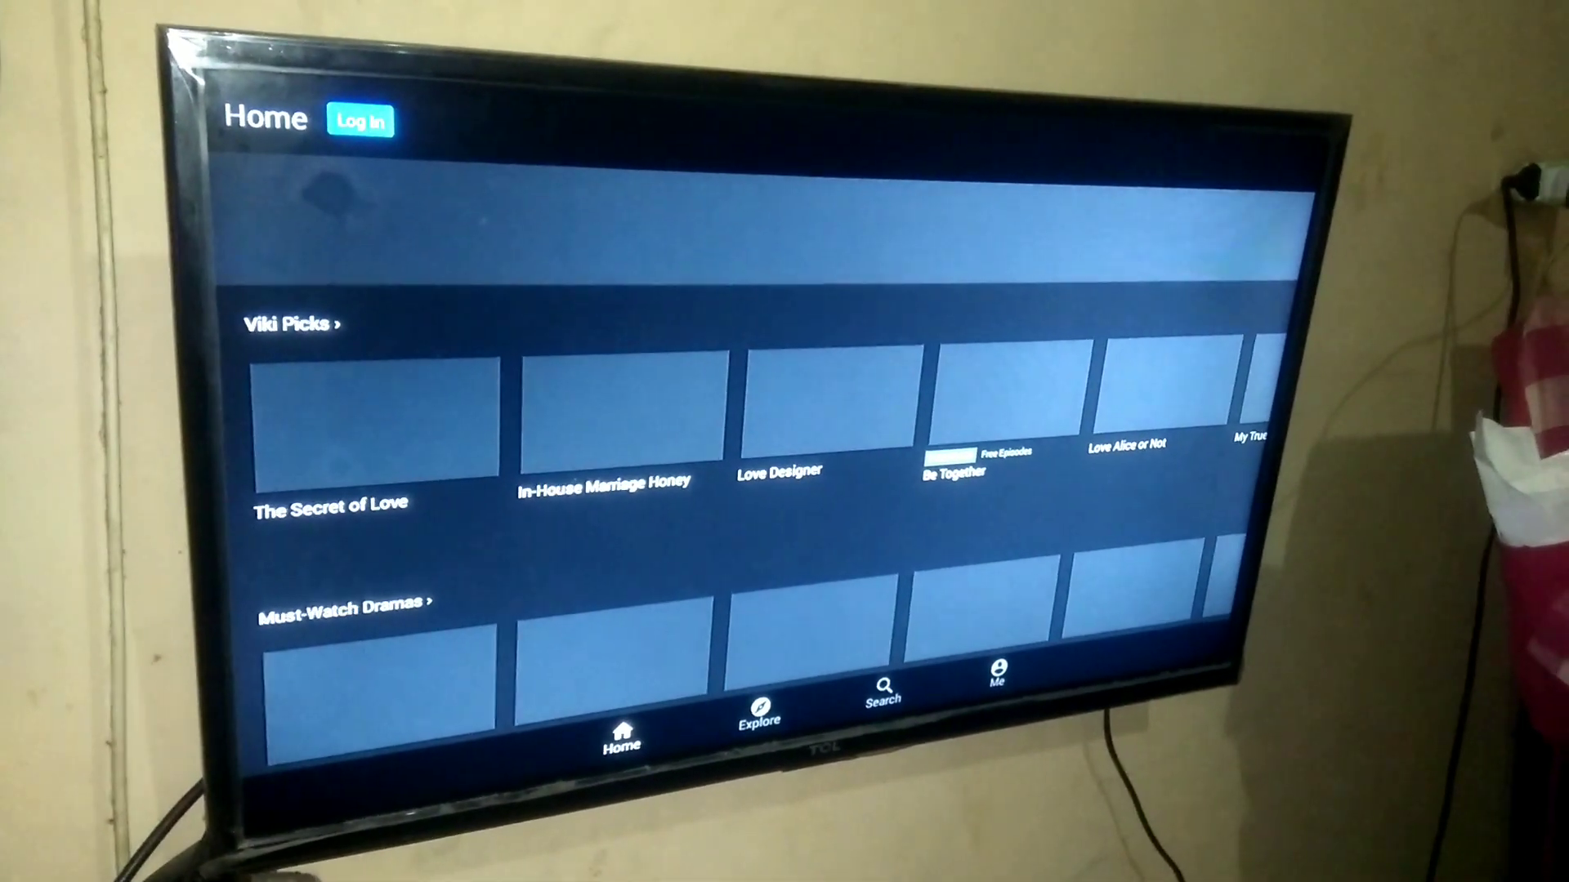
key("Home")
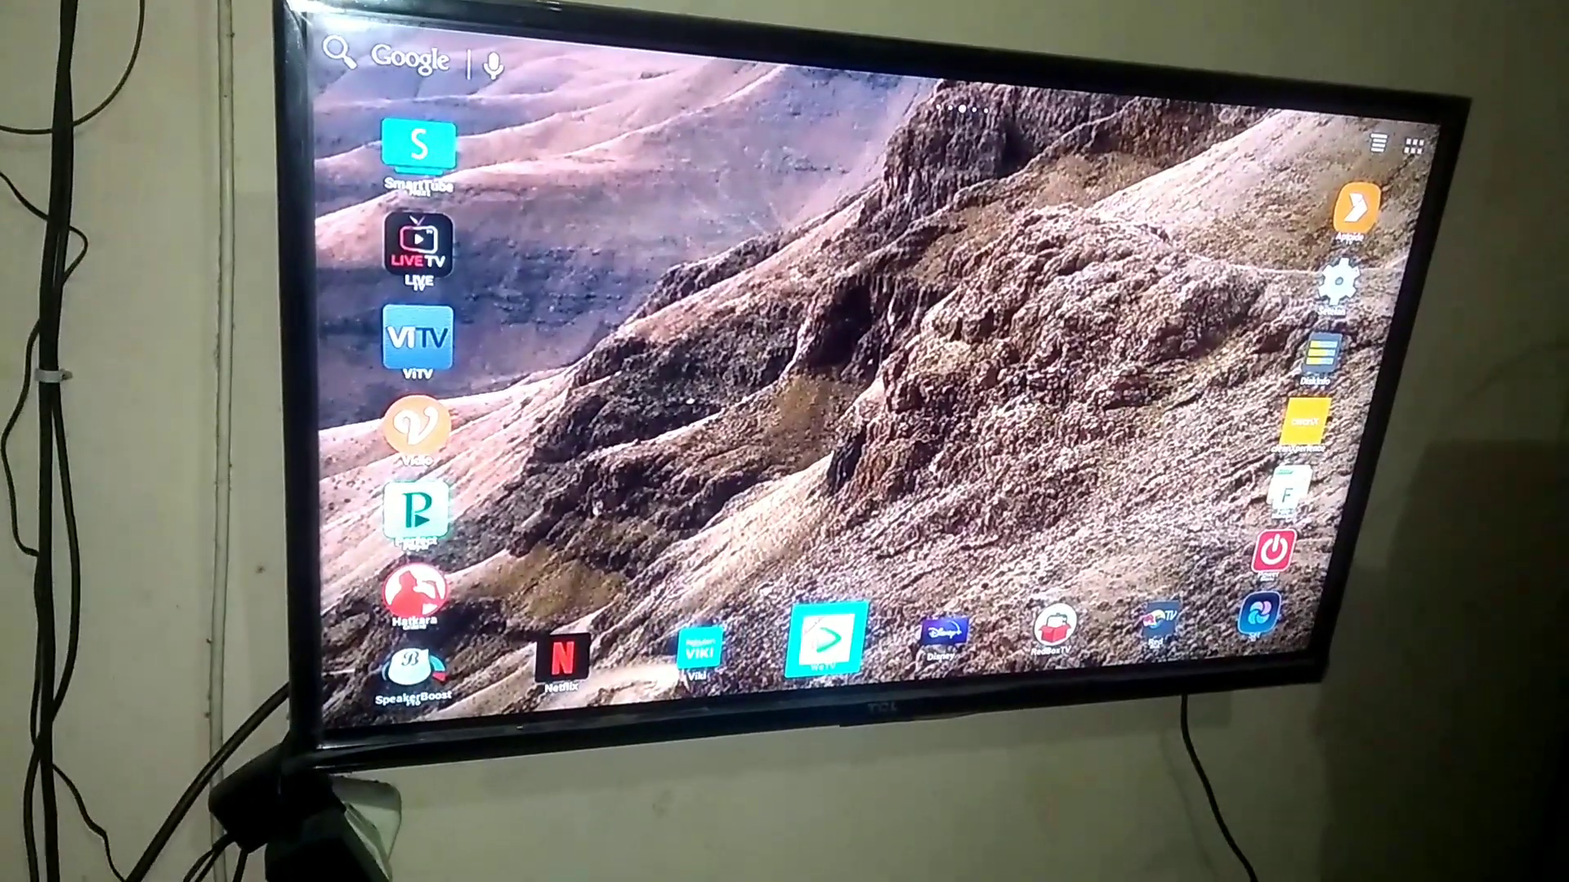
key("Return")
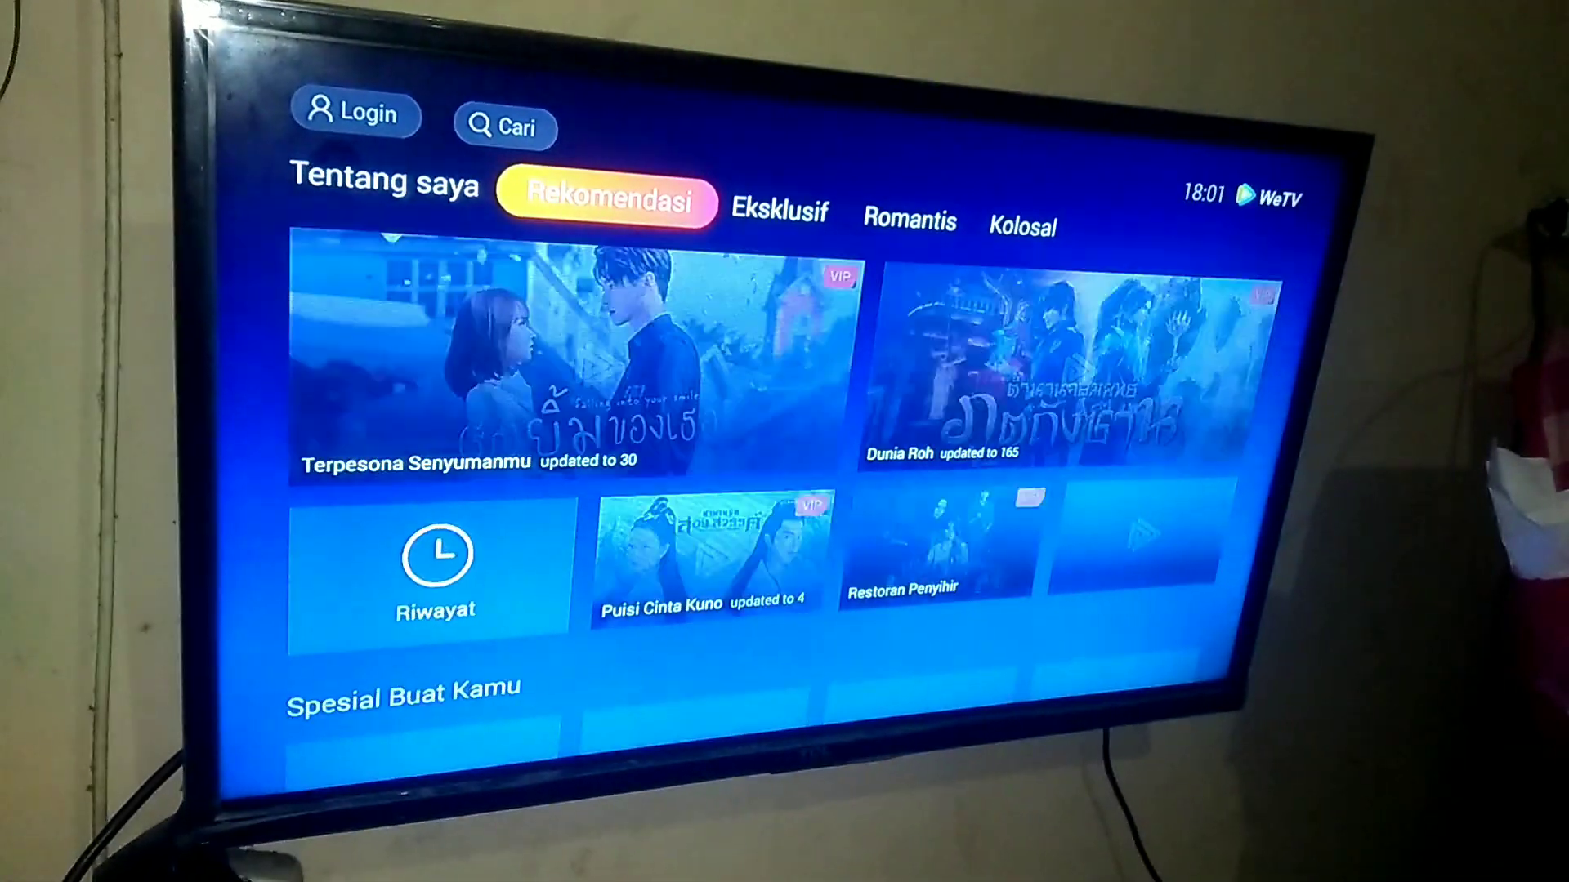
key("Down")
key("Down")
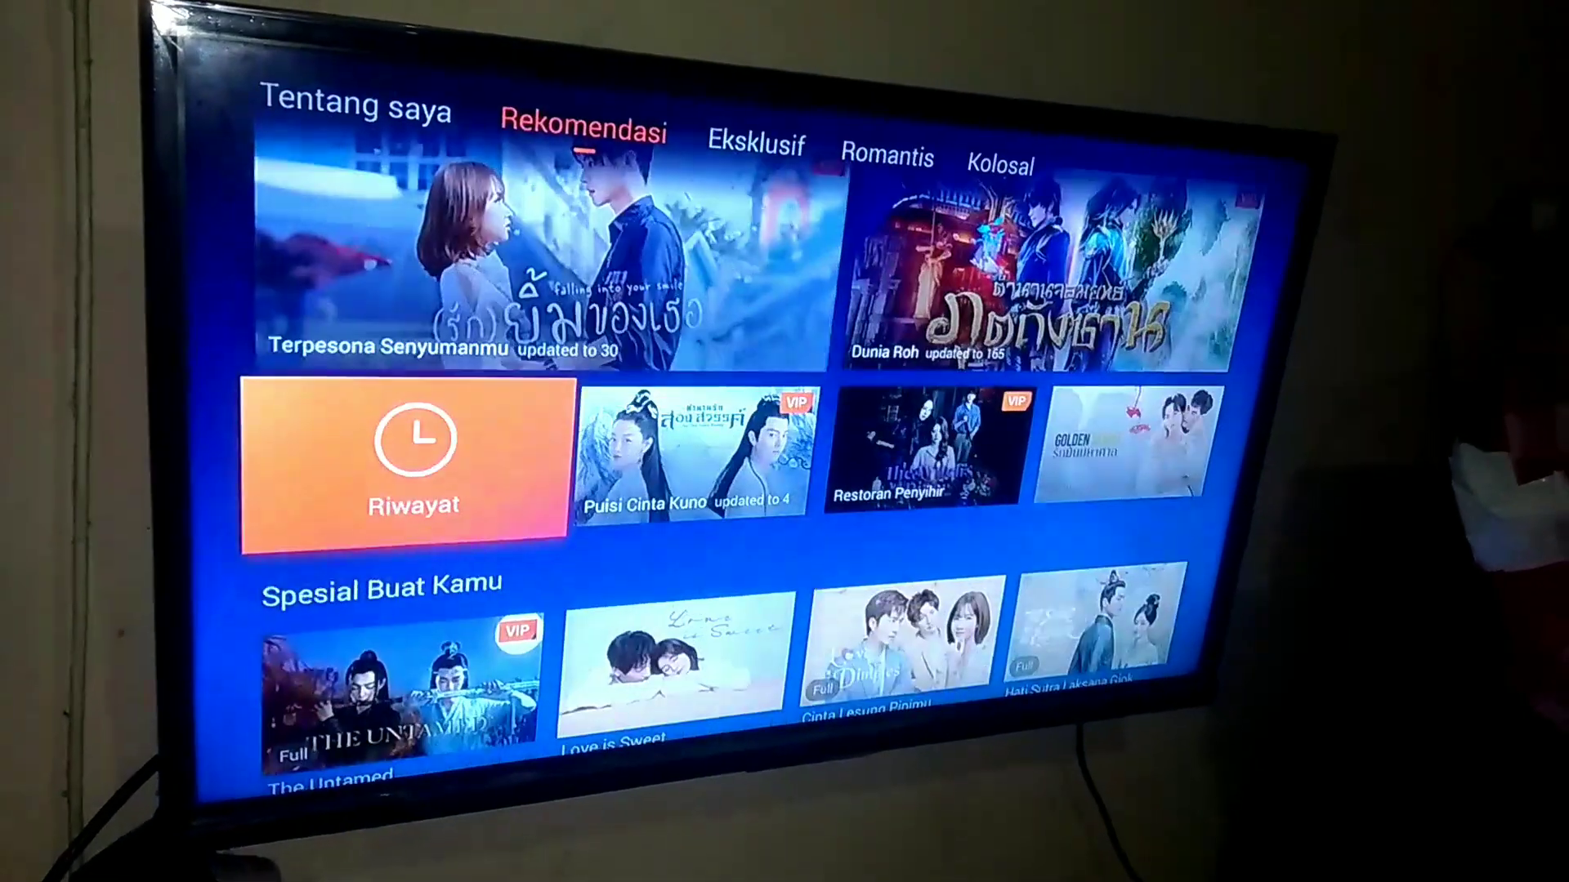
key("Down")
key("Escape")
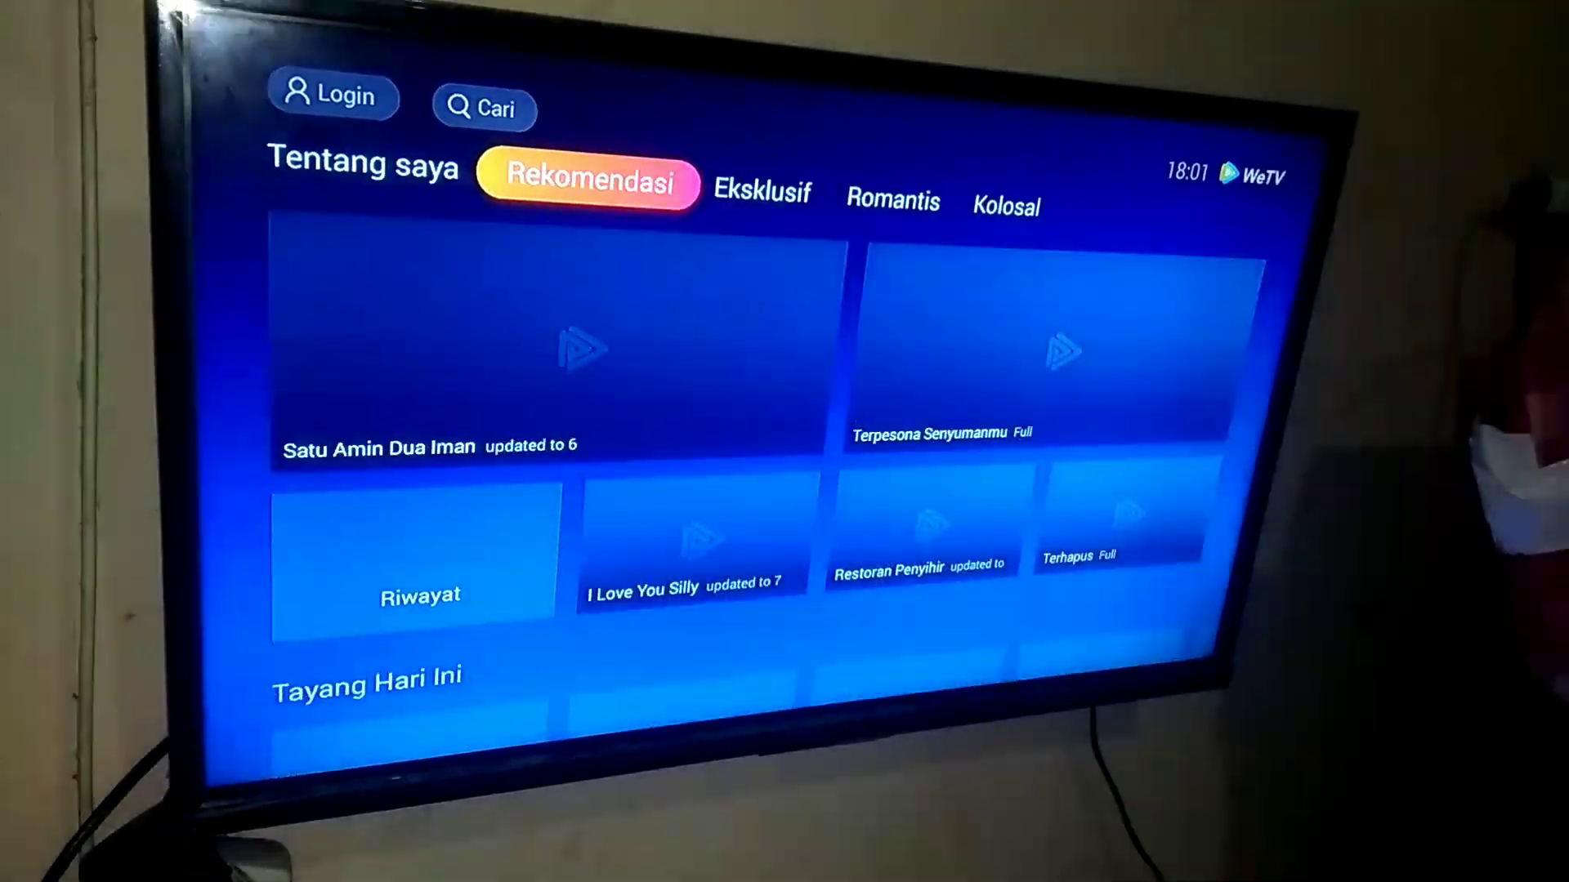
key("Escape")
key("Return")
key("Right")
key("Return")
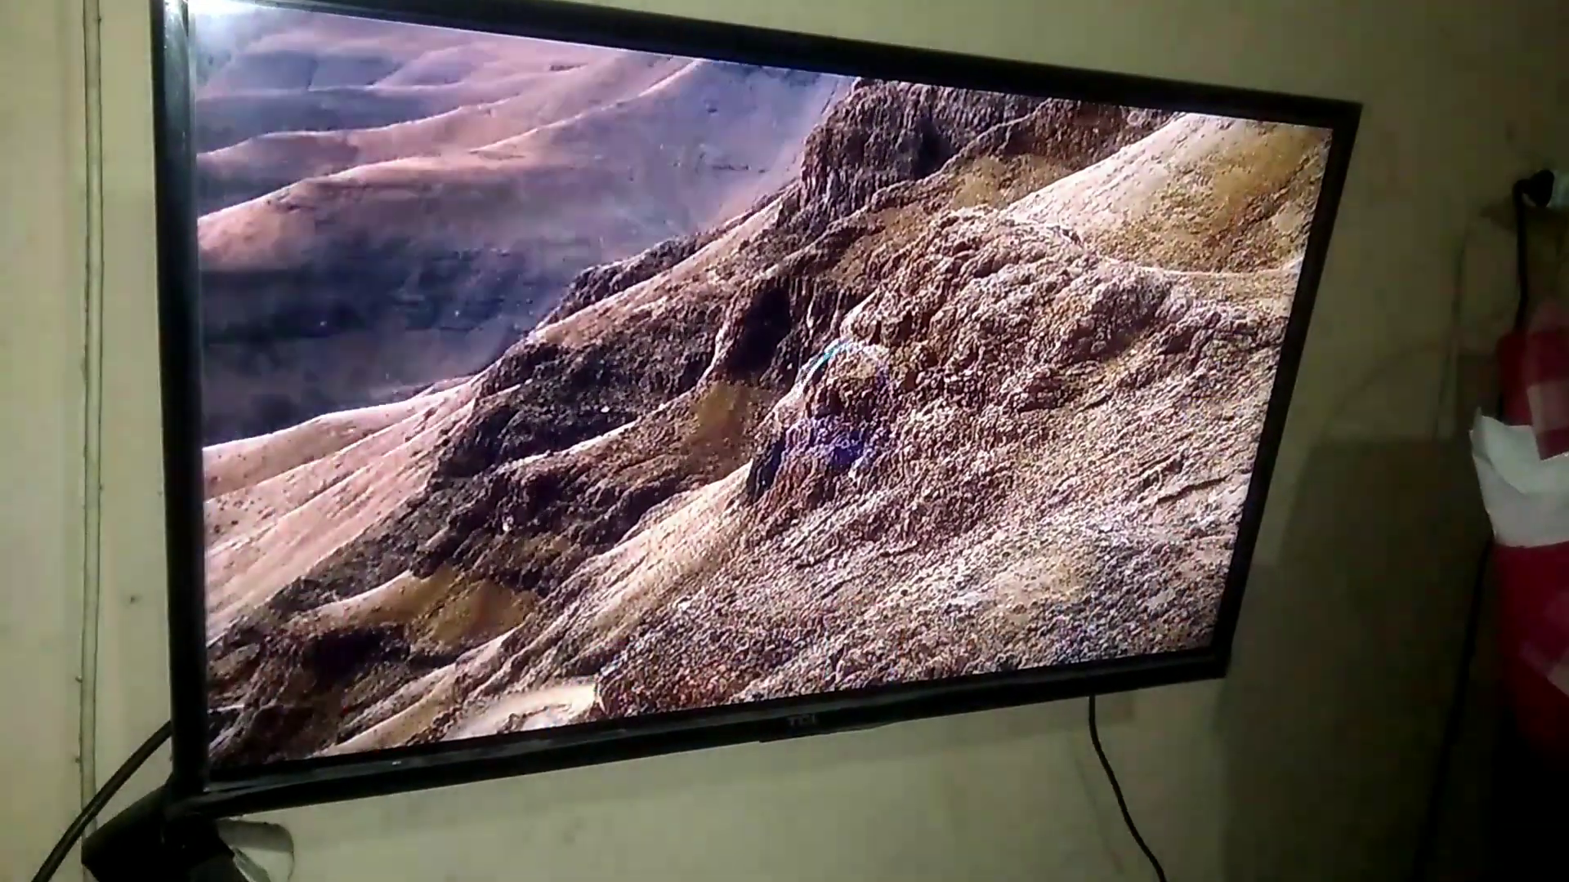